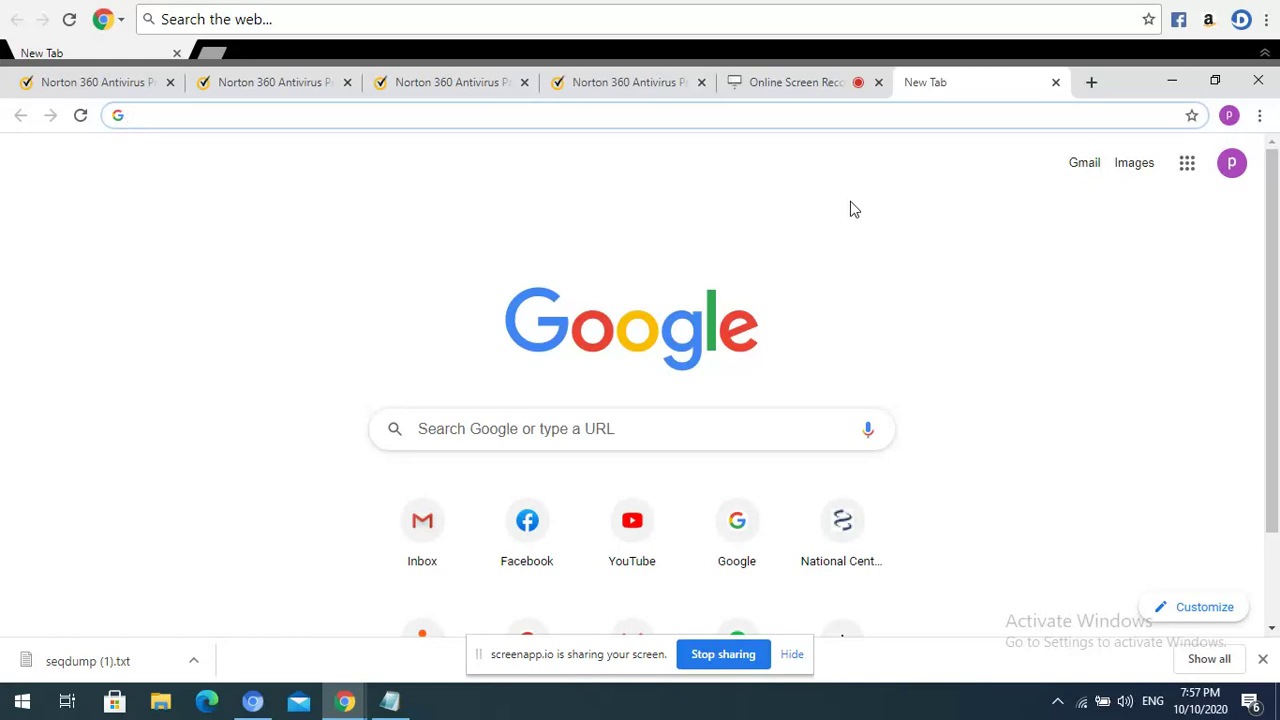
Step: Search Google for UNIPROTKB and open the UniProt website from the results
{"action": "left_click", "coordinate": [486, 430]}
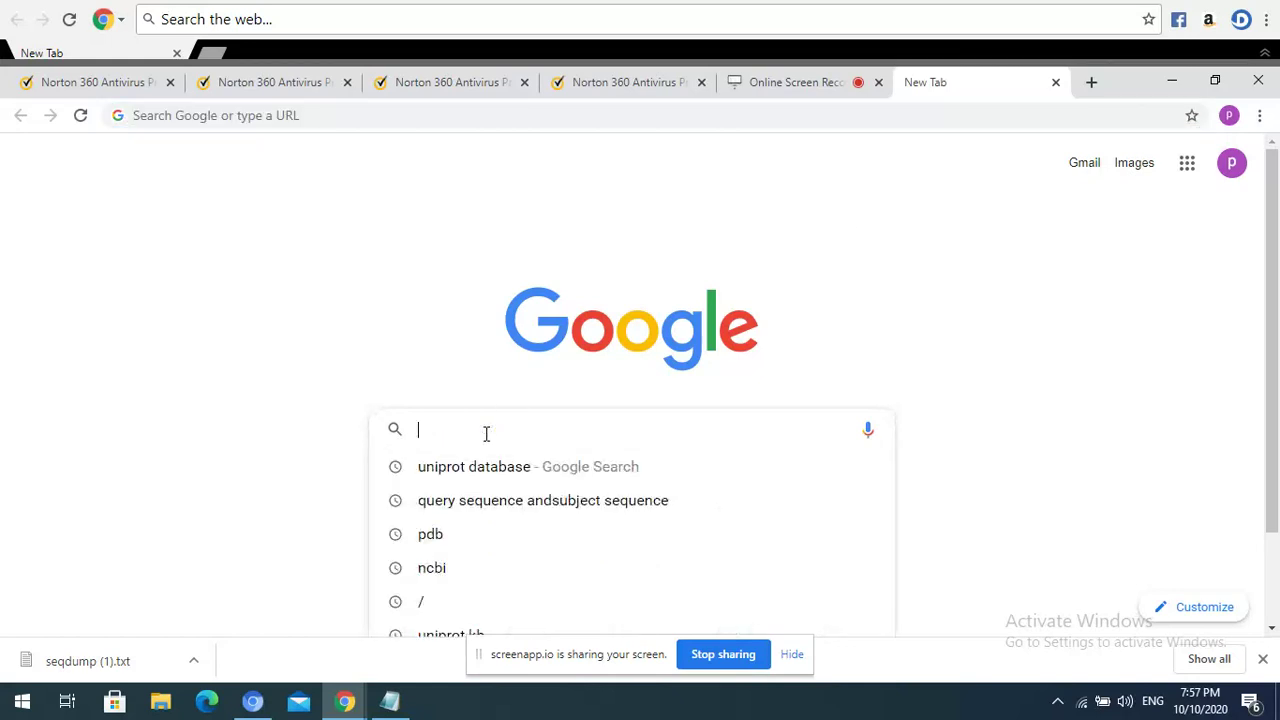
{"action": "type", "text": "UNIPRO"}
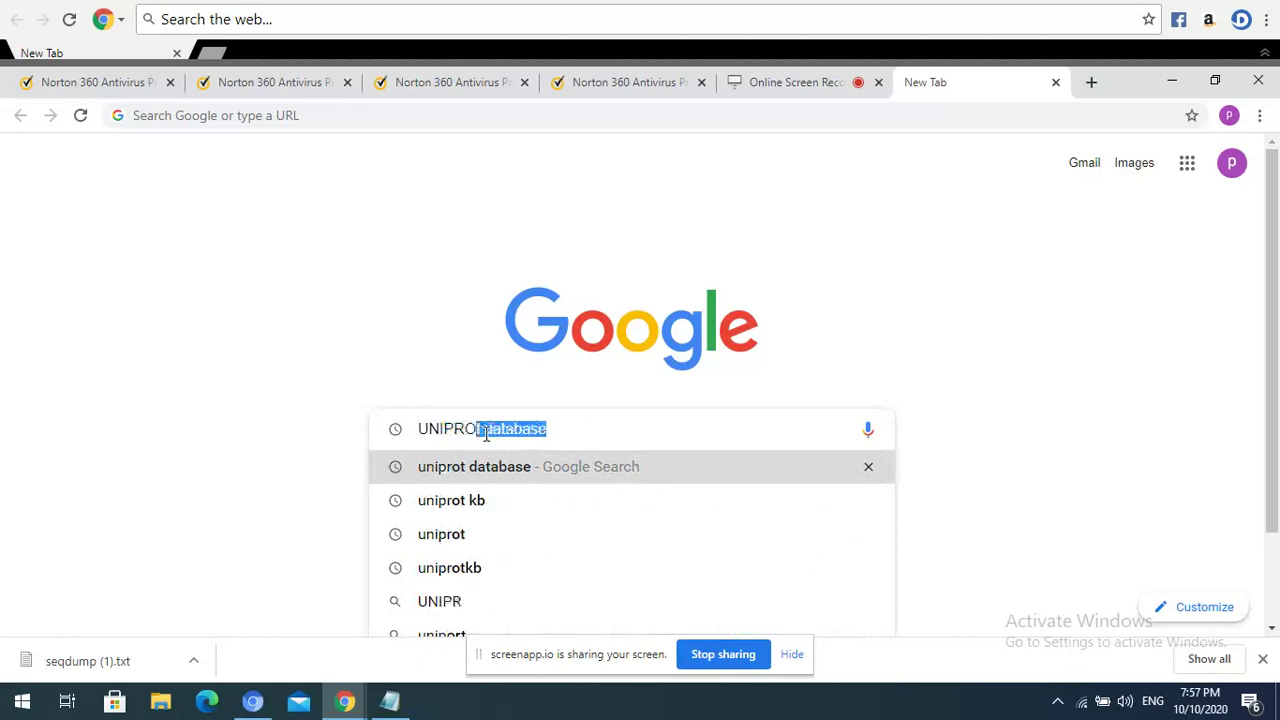
{"action": "type", "text": "TKB"}
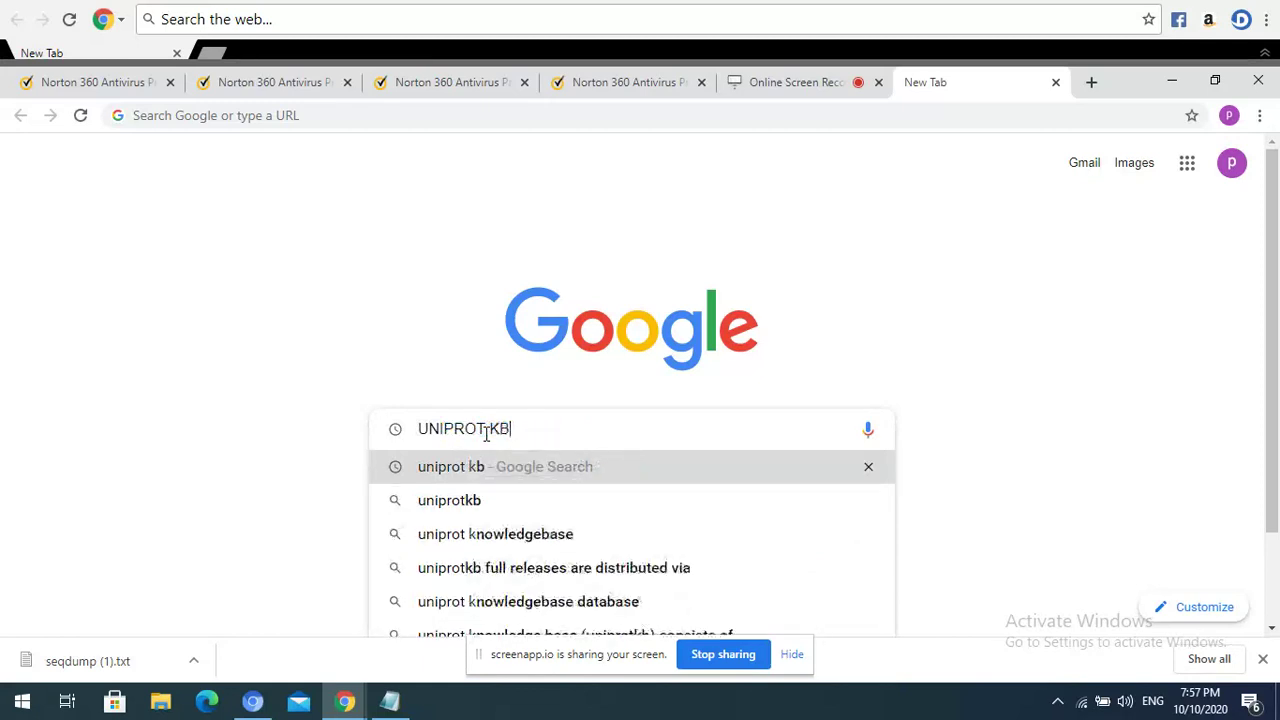
{"action": "key", "text": "Return"}
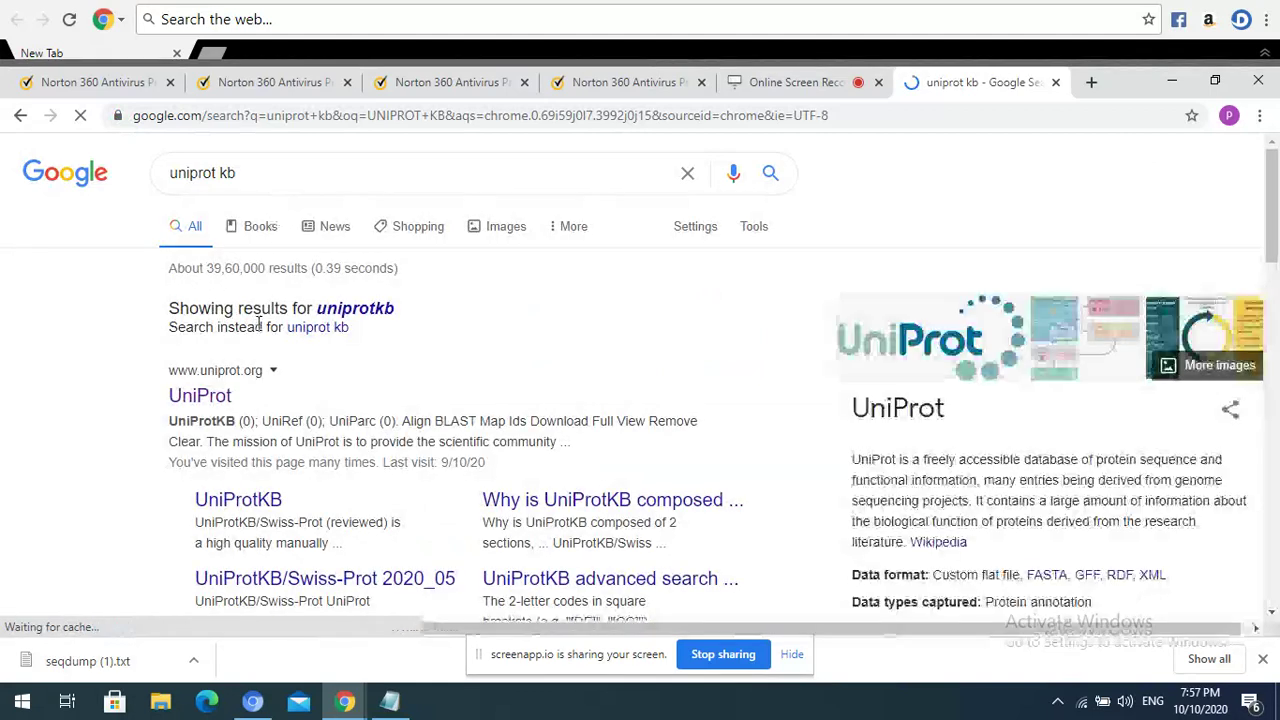
{"action": "left_click", "coordinate": [215, 399]}
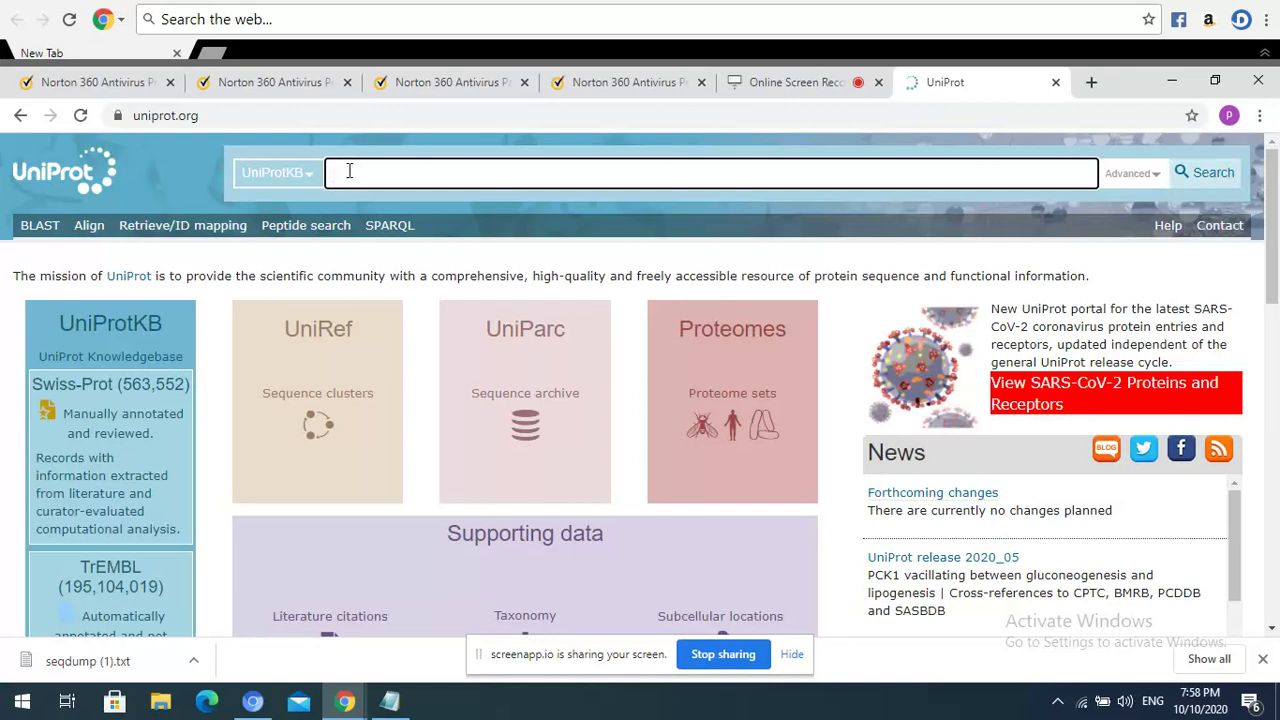
Step: Search UniProtKB for 'SARS COV 2' and filter the matching entries to Human
{"action": "type", "text": "SARS COV 2"}
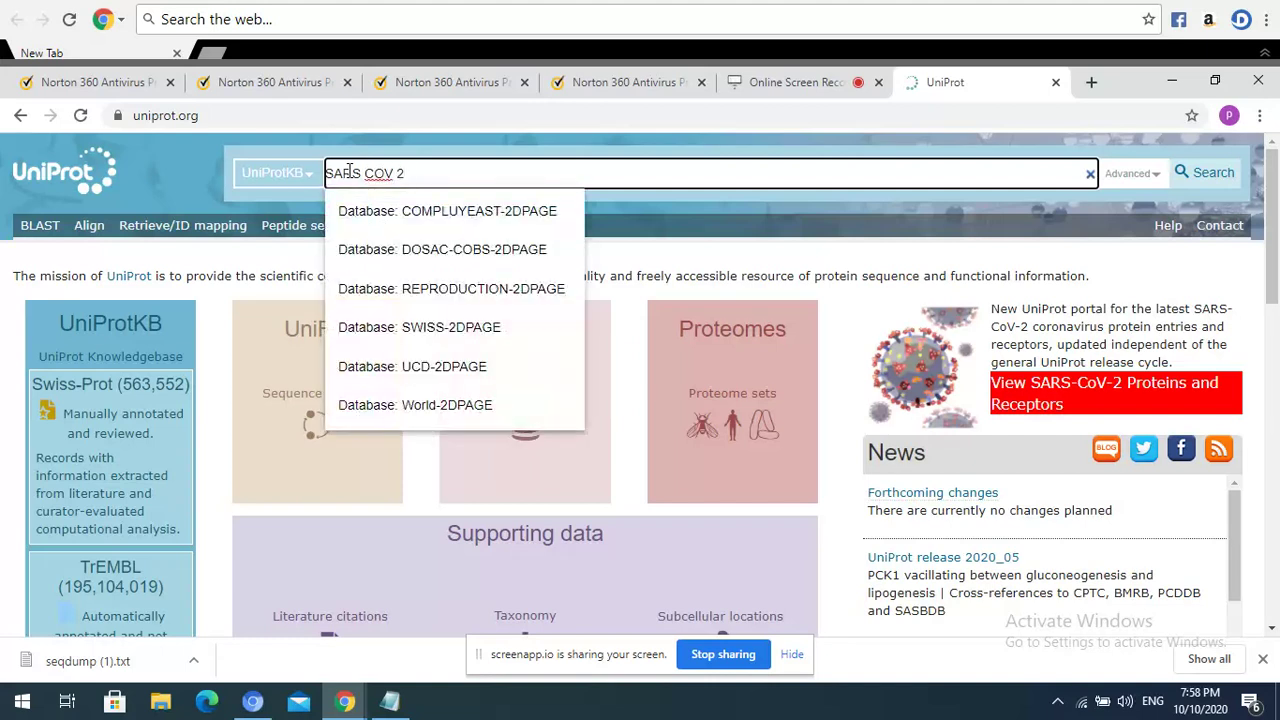
{"action": "left_click", "coordinate": [1186, 180]}
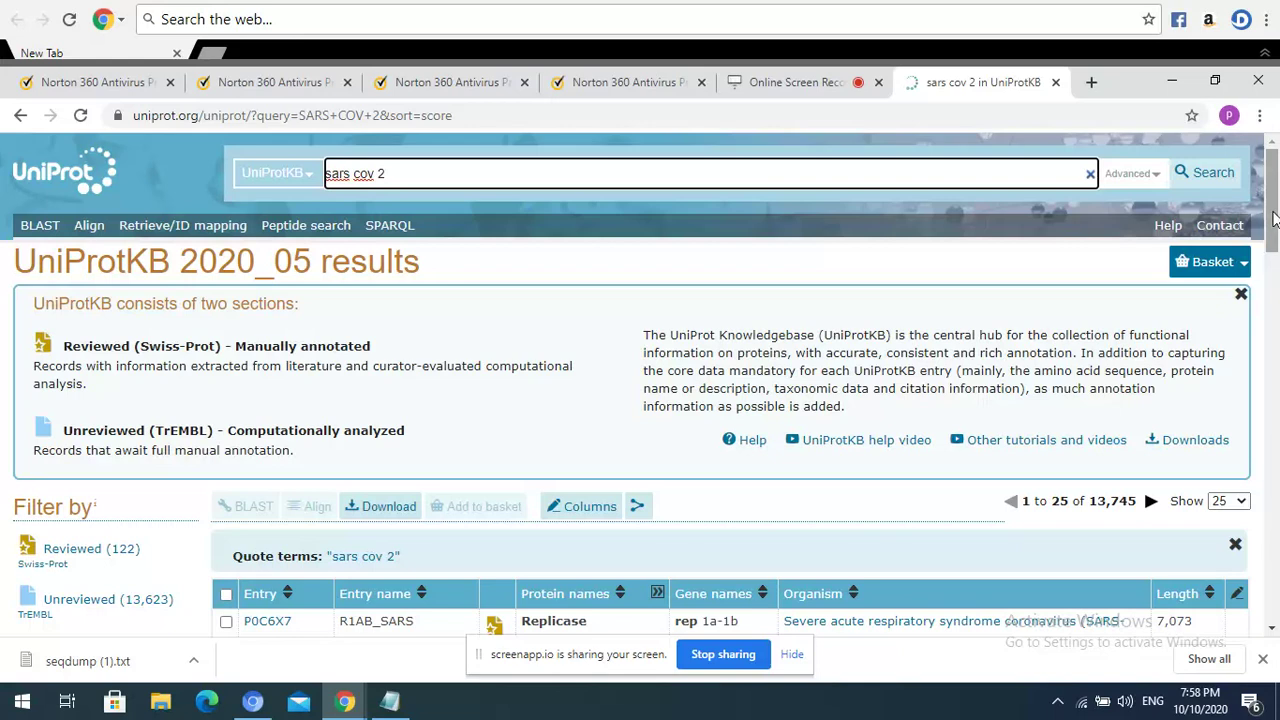
{"action": "left_click_drag", "start_coordinate": [1273, 218], "coordinate": [1273, 314]}
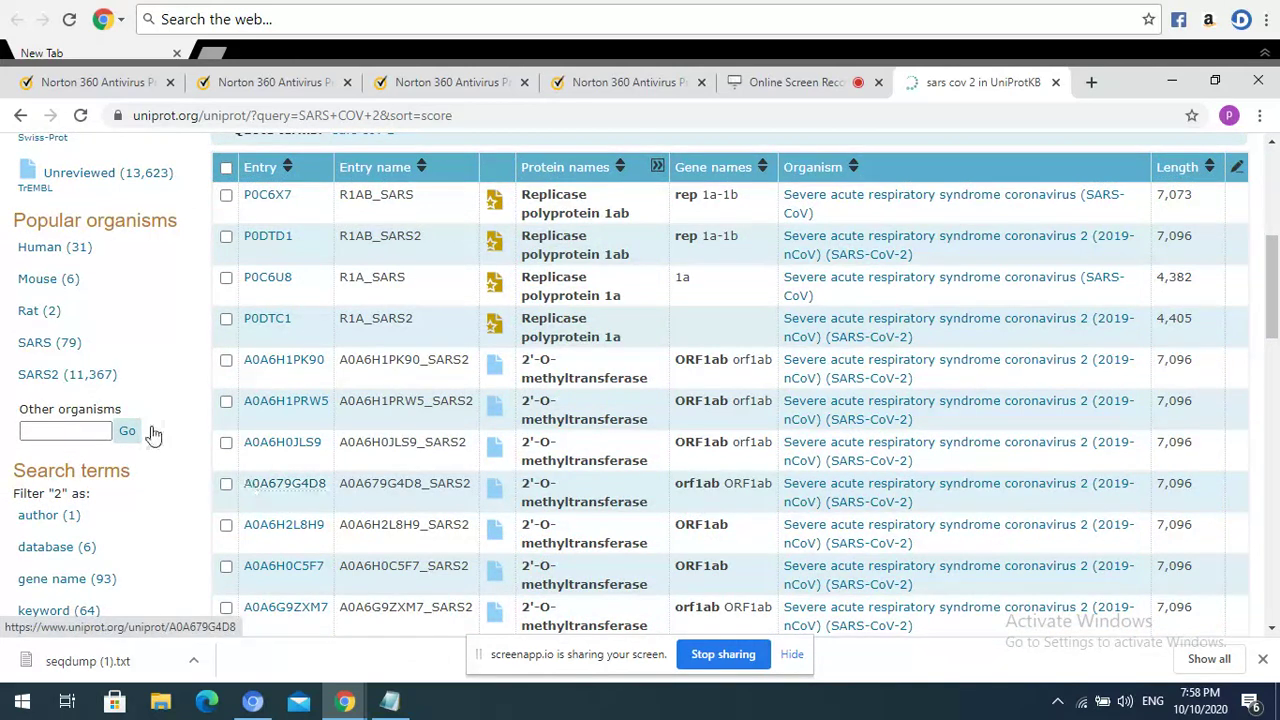
{"action": "left_click", "coordinate": [77, 256]}
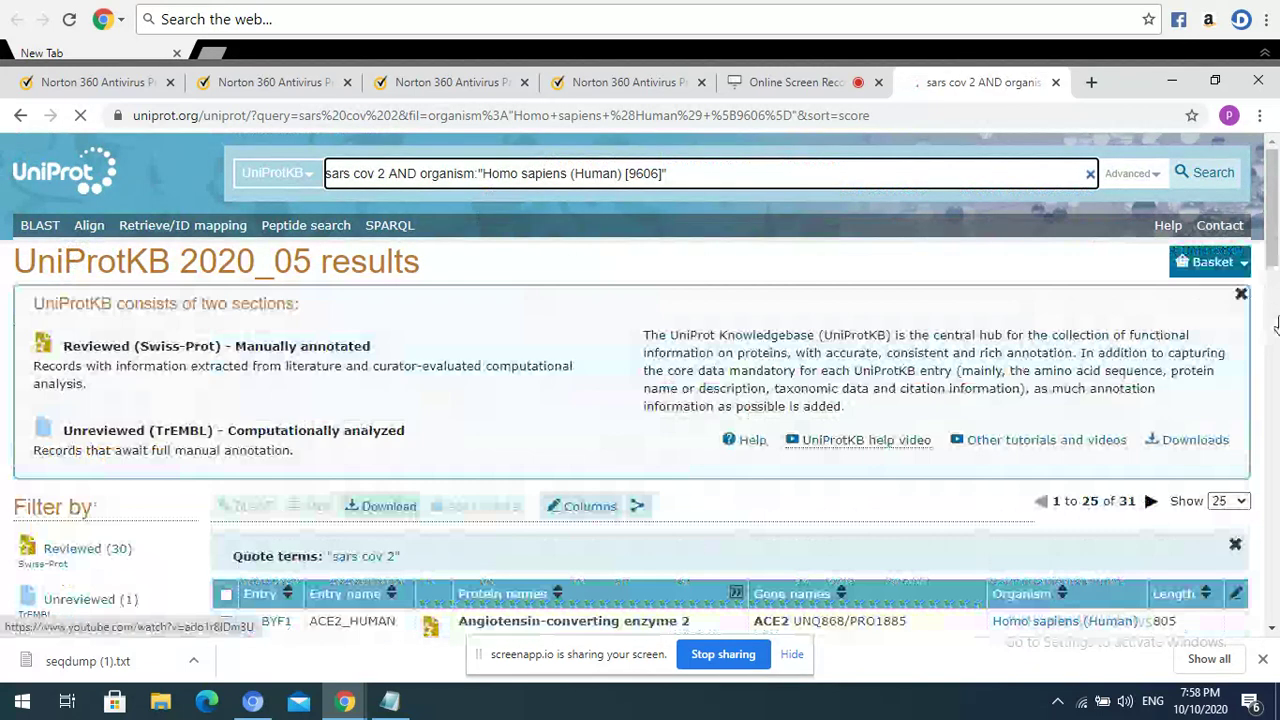
Step: Scroll through the 31 human entries, past ACE2_HUMAN, BST2_HUMAN, TMPS2_HUMAN and TPC2_HUMAN
{"action": "scroll", "coordinate": [1276, 322], "scroll_direction": "down", "scroll_amount": 1}
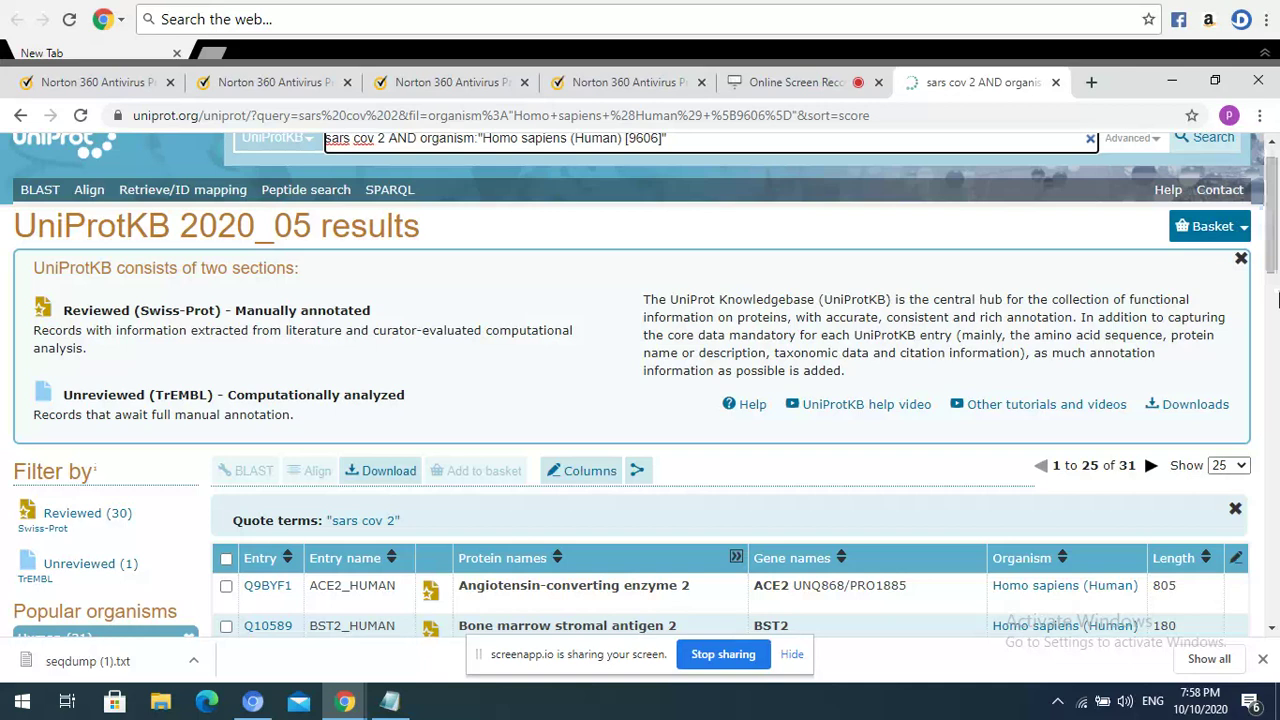
{"action": "scroll", "coordinate": [1277, 300], "scroll_direction": "down", "scroll_amount": 3}
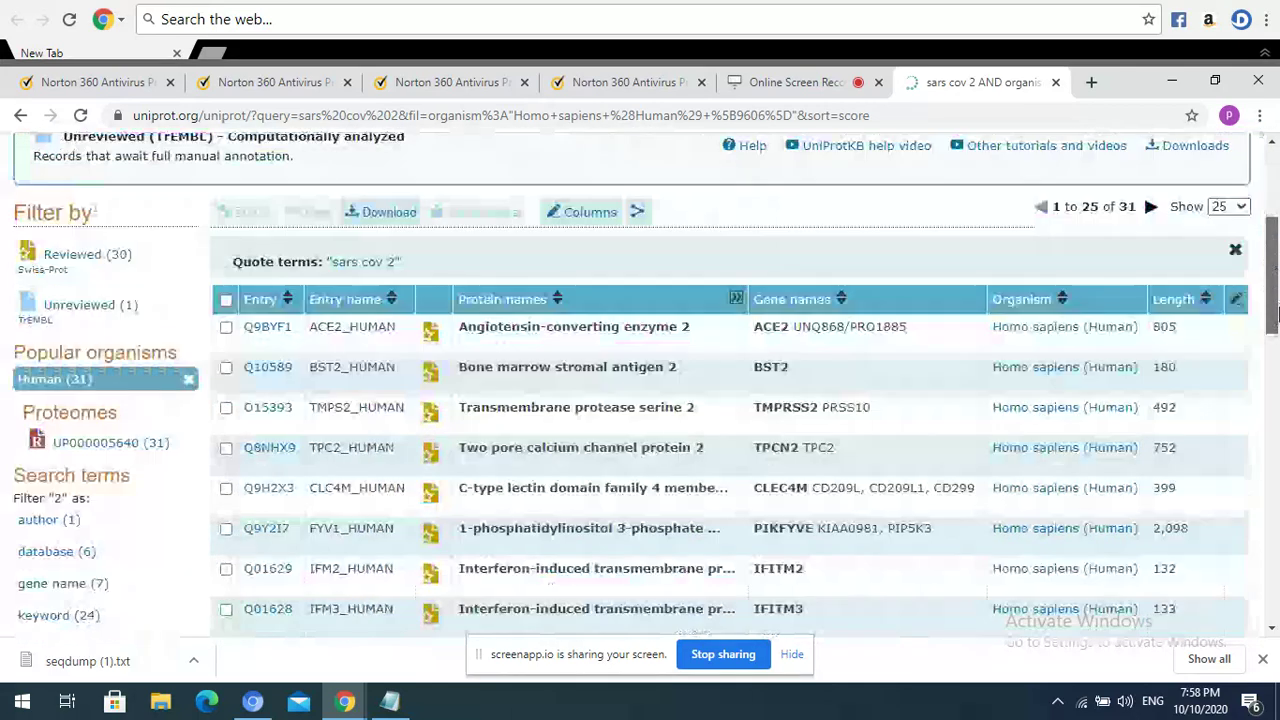
{"action": "scroll", "coordinate": [1277, 314], "scroll_direction": "down", "scroll_amount": 1}
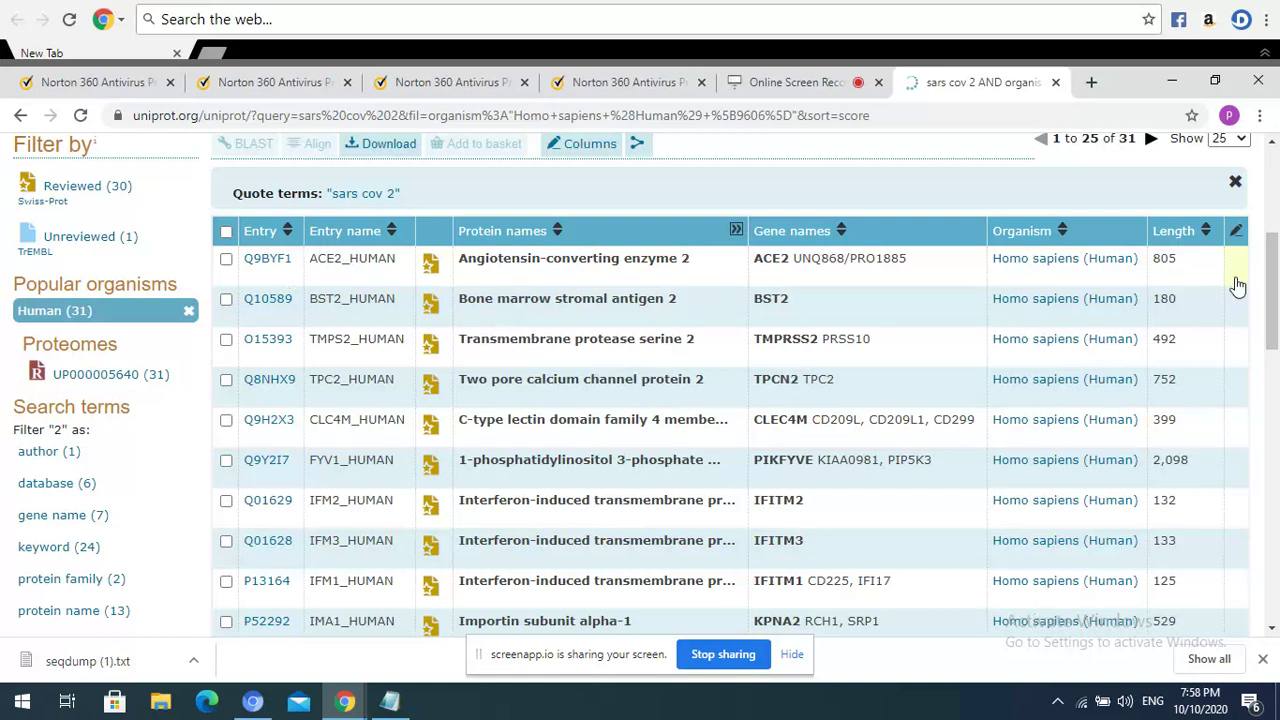
{"action": "left_click_drag", "start_coordinate": [1275, 287], "coordinate": [1275, 291]}
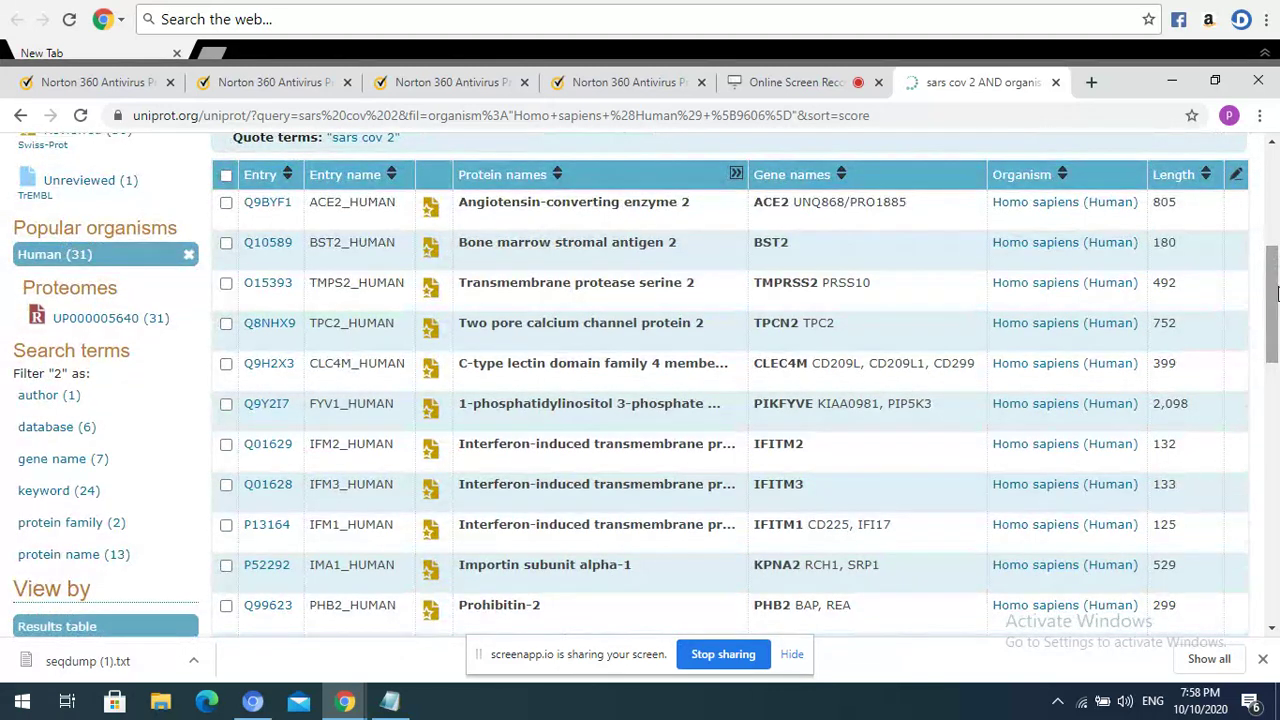
Step: In a new tab, go to Google, search PDB and open the RCSB PDB homepage
{"action": "left_click", "coordinate": [1093, 86]}
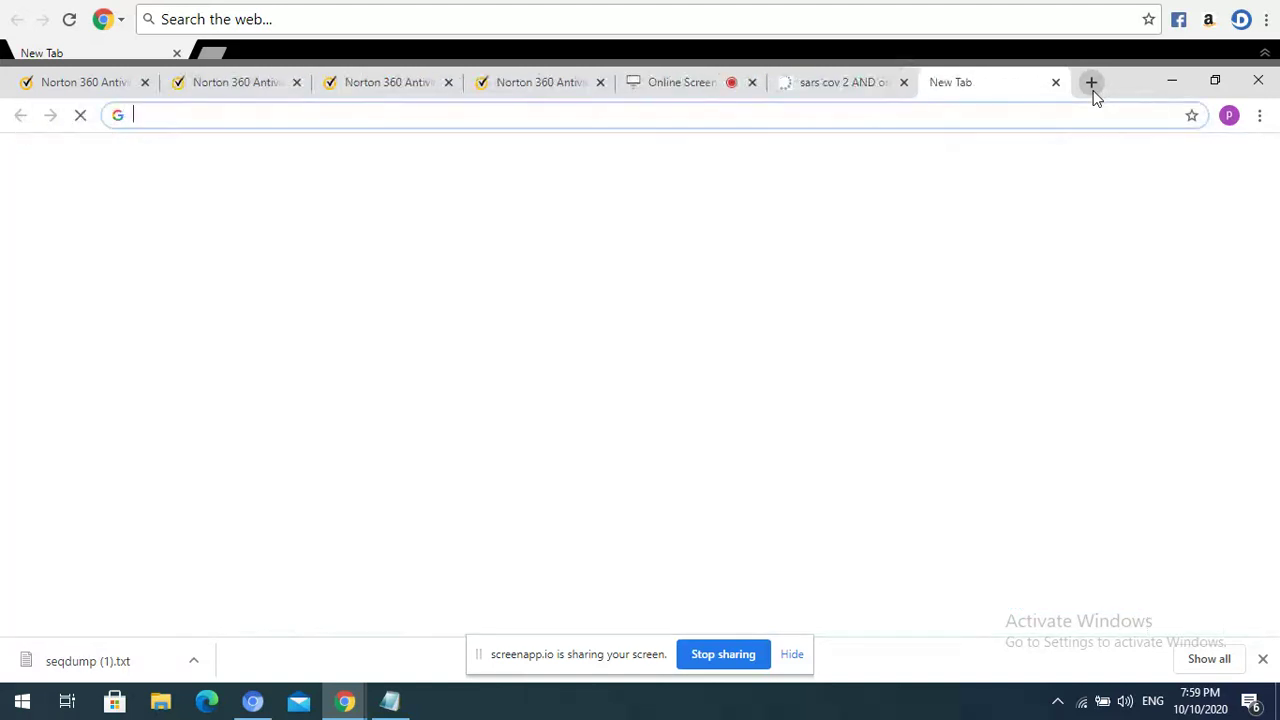
{"action": "type", "text": "GOO"}
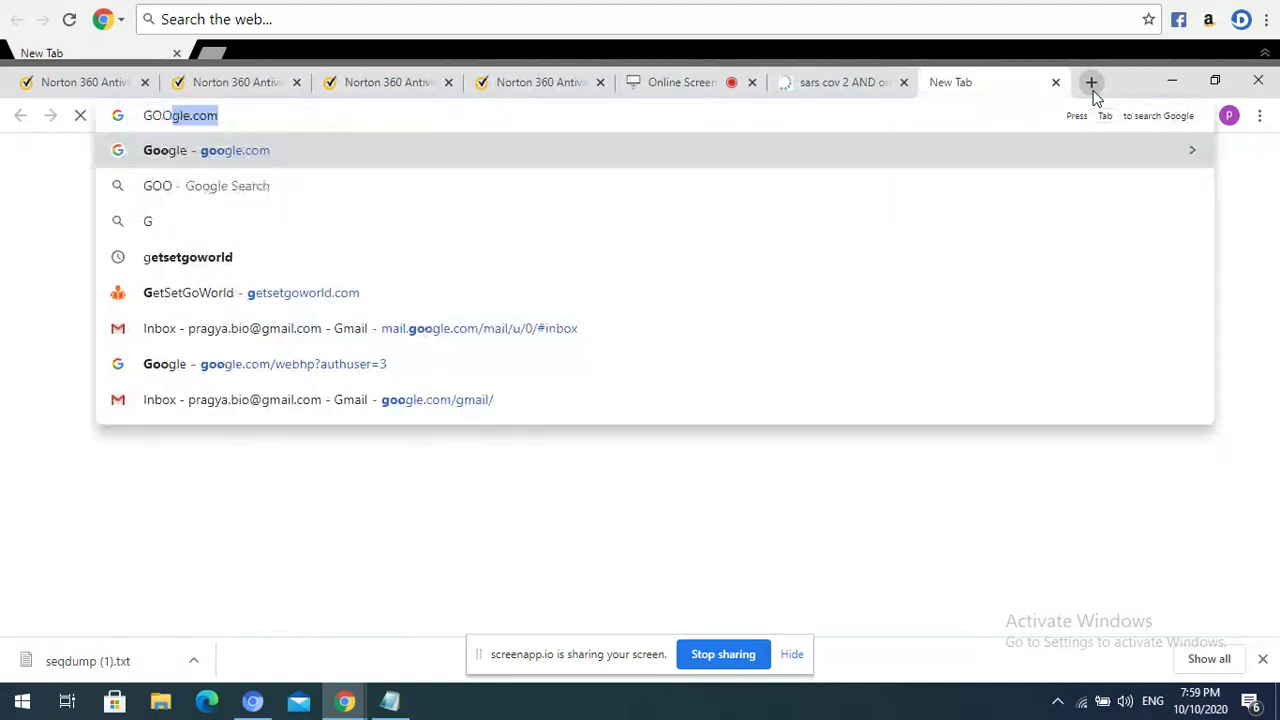
{"action": "type", "text": "GLE"}
{"action": "key", "text": "Return"}
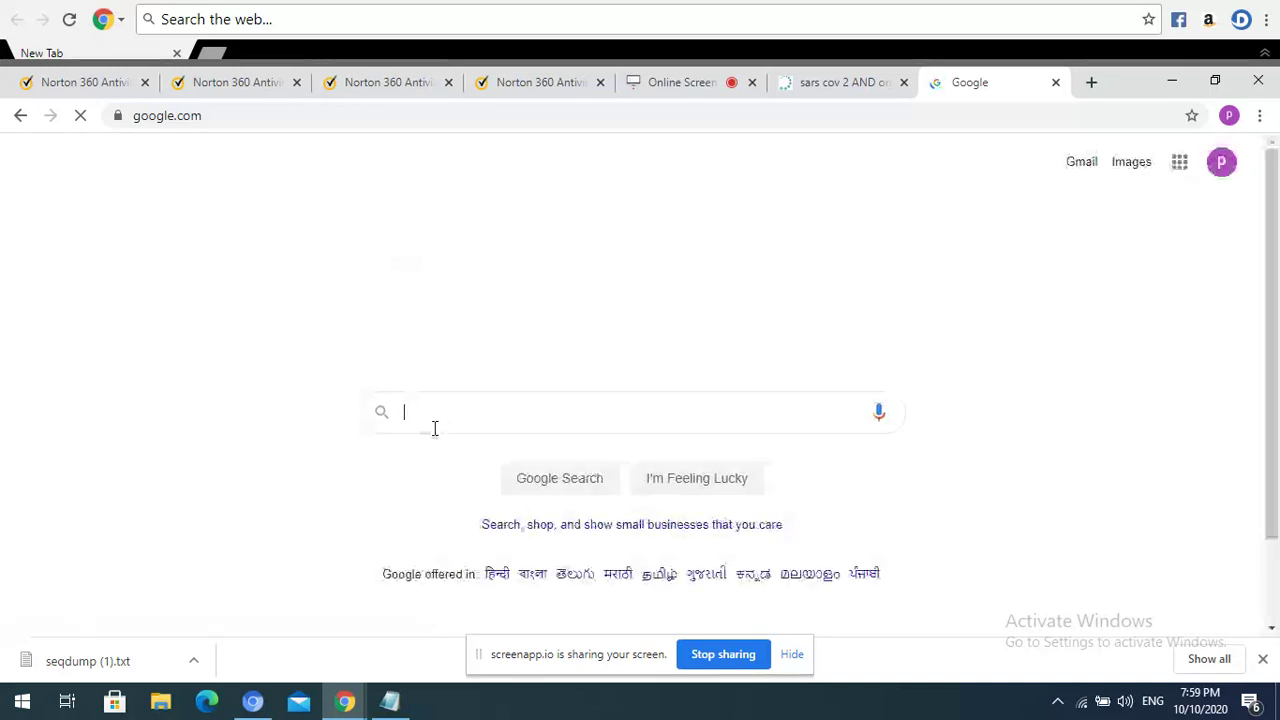
{"action": "type", "text": "PDB"}
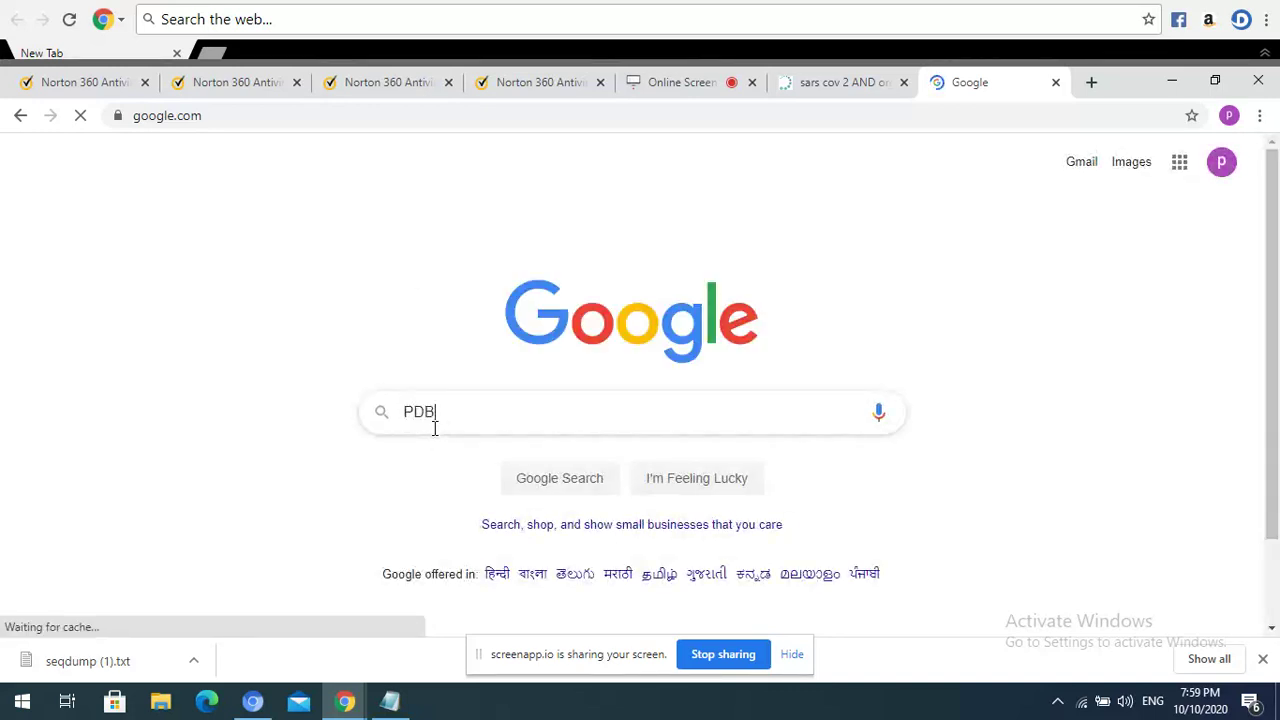
{"action": "key", "text": "Return"}
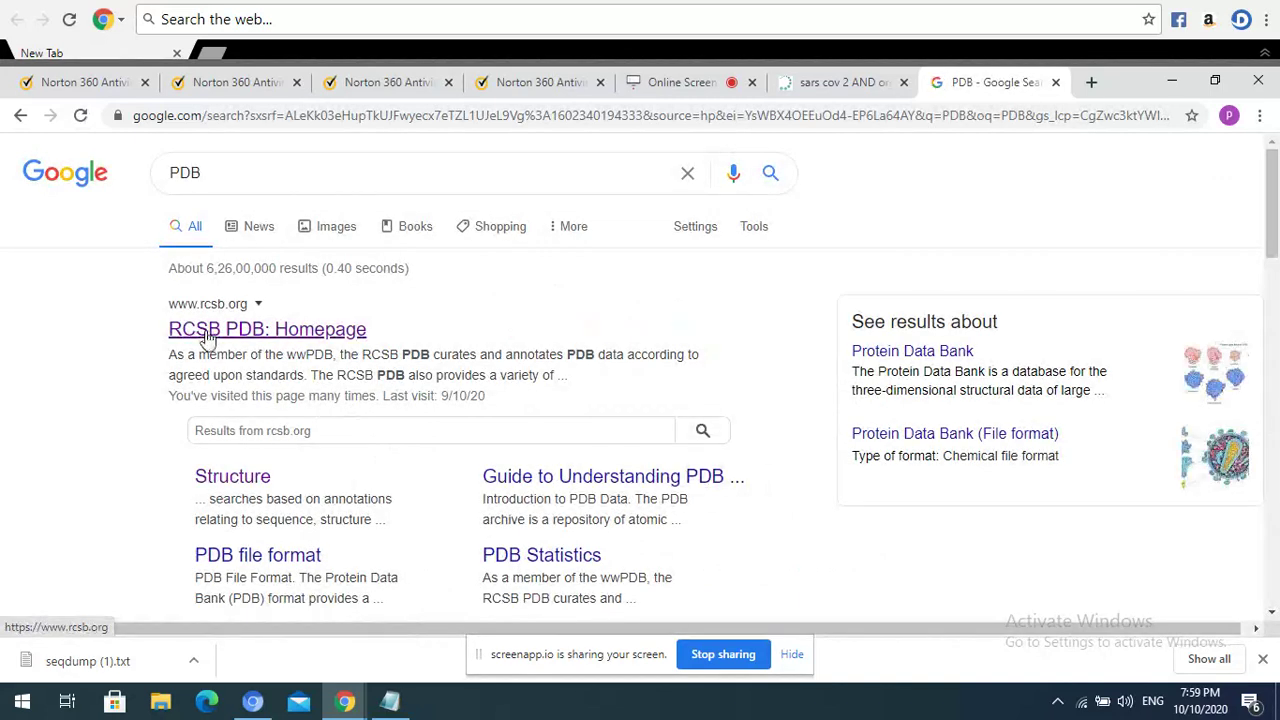
{"action": "left_click", "coordinate": [205, 334]}
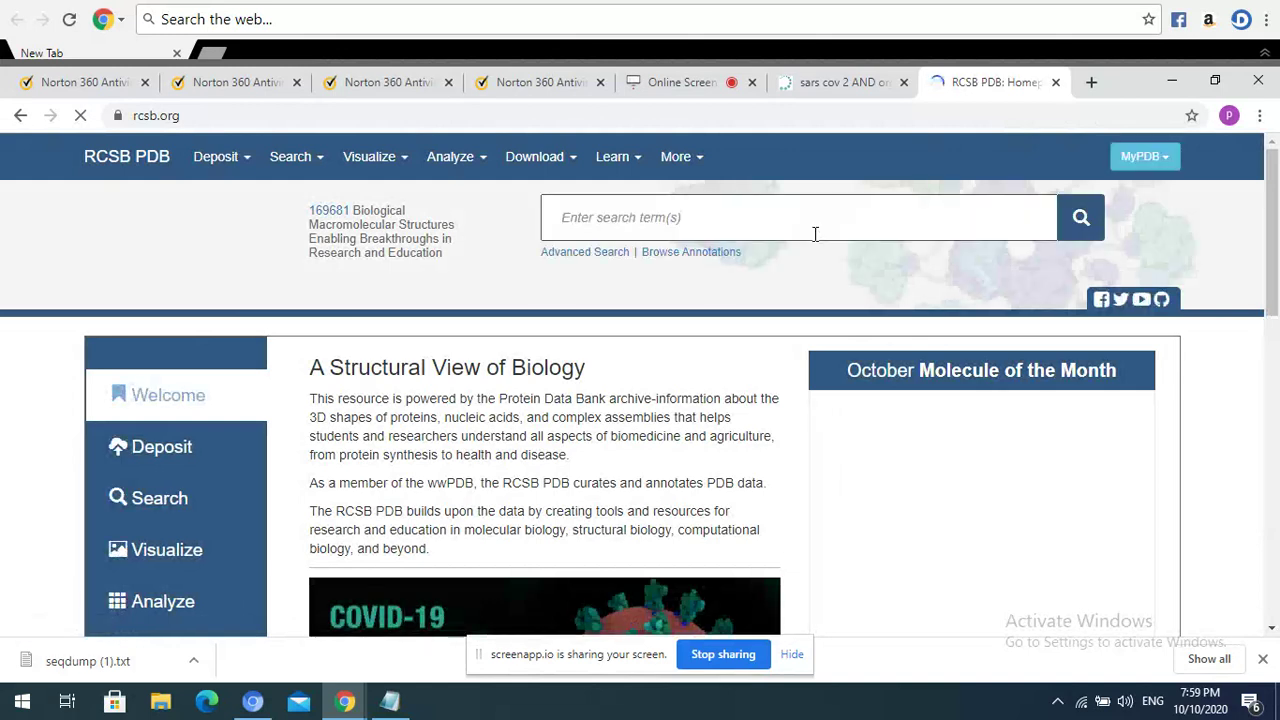
Step: Back in the UniProt results, select BST2_HUMAN's accession Q10589
{"action": "left_click", "coordinate": [851, 88]}
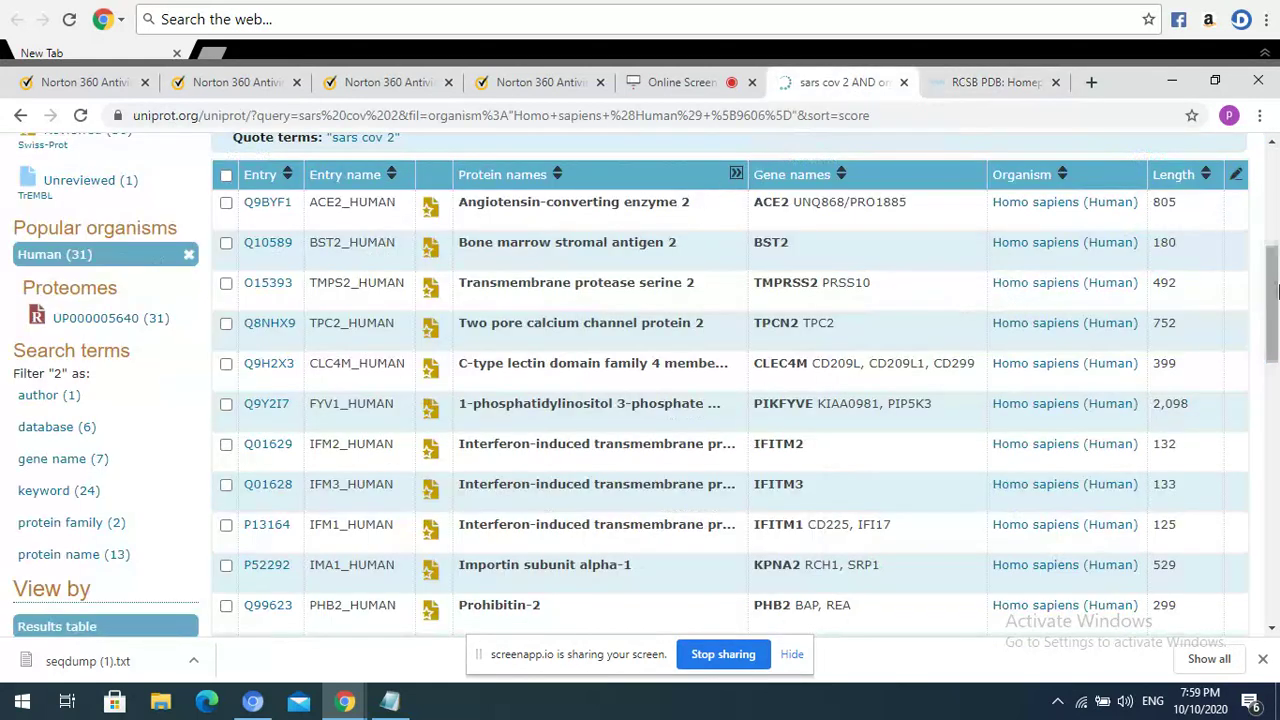
{"action": "mouse_move", "coordinate": [1277, 290]}
{"action": "left_mouse_down"}
{"action": "mouse_move", "coordinate": [1277, 320]}
{"action": "mouse_move", "coordinate": [1277, 278]}
{"action": "left_mouse_up"}
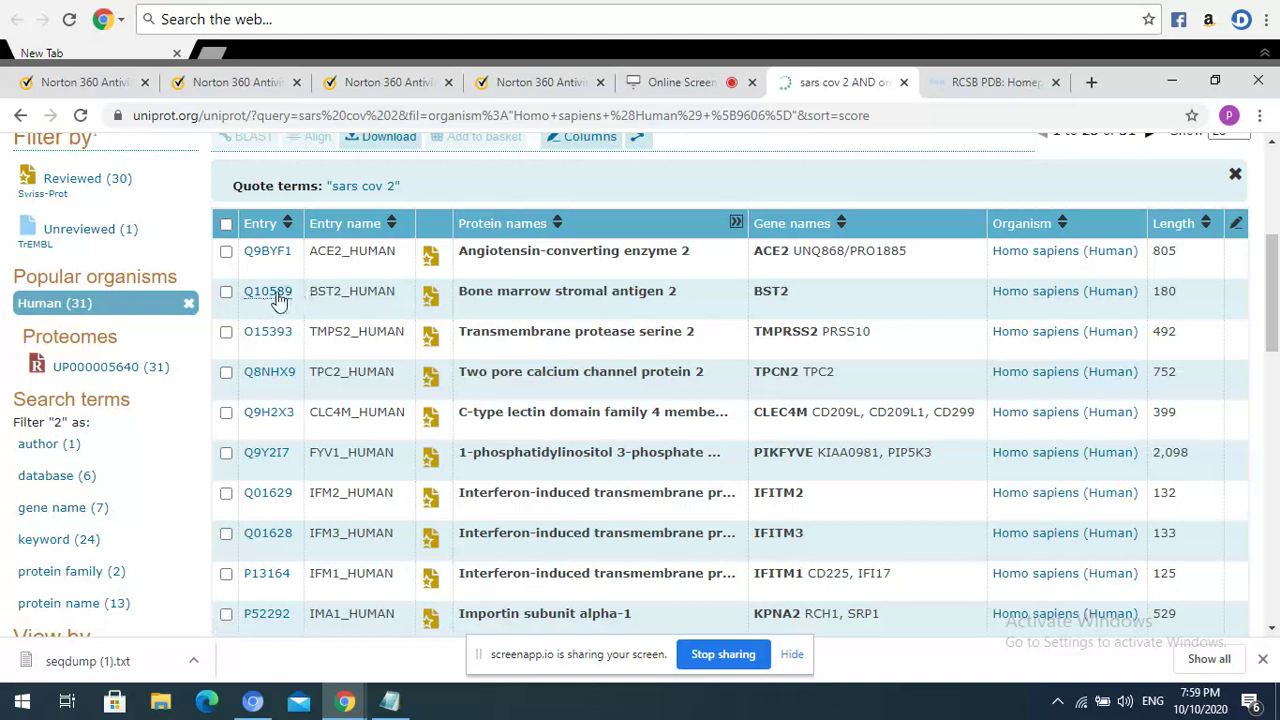
{"action": "left_click_drag", "start_coordinate": [295, 292], "coordinate": [246, 297]}
{"action": "key", "text": "ctrl+c"}
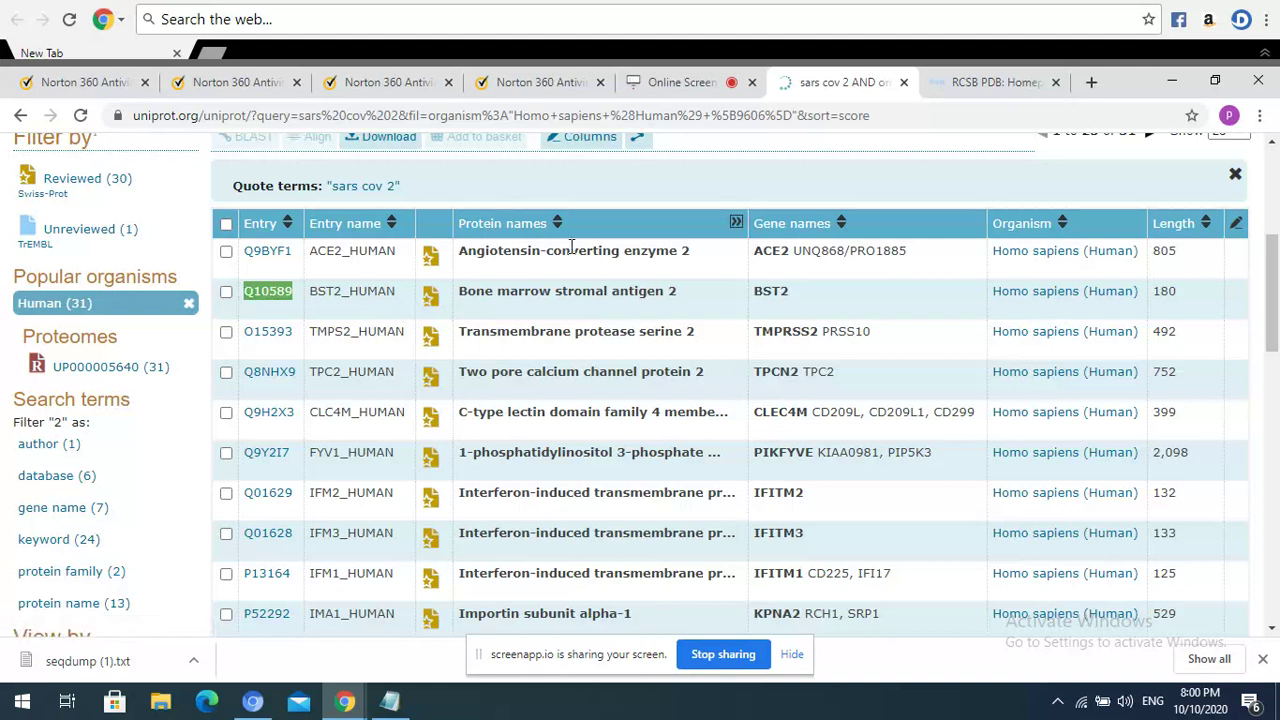
Step: Load NCBI.NLM.NIH.GOV in a new tab and paste accession Q10589 into its search box
{"action": "left_click", "coordinate": [1091, 83]}
{"action": "type", "text": "NCBI."}
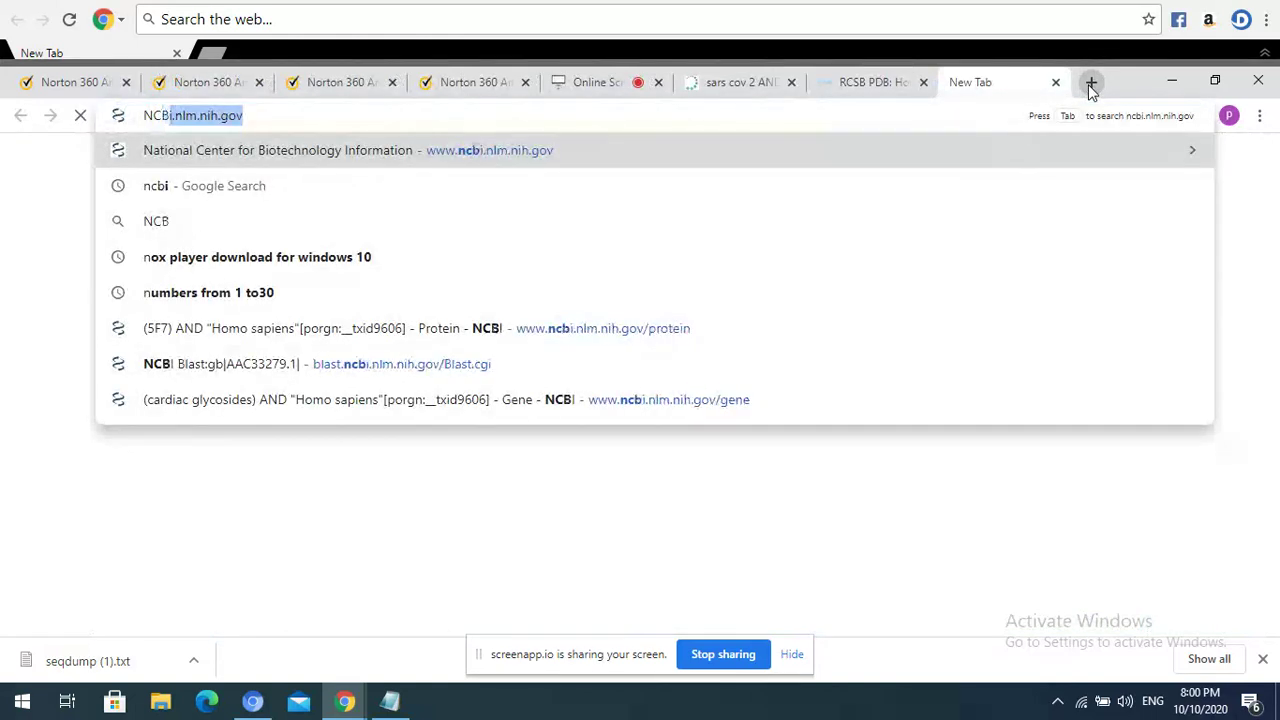
{"action": "type", "text": "NL"}
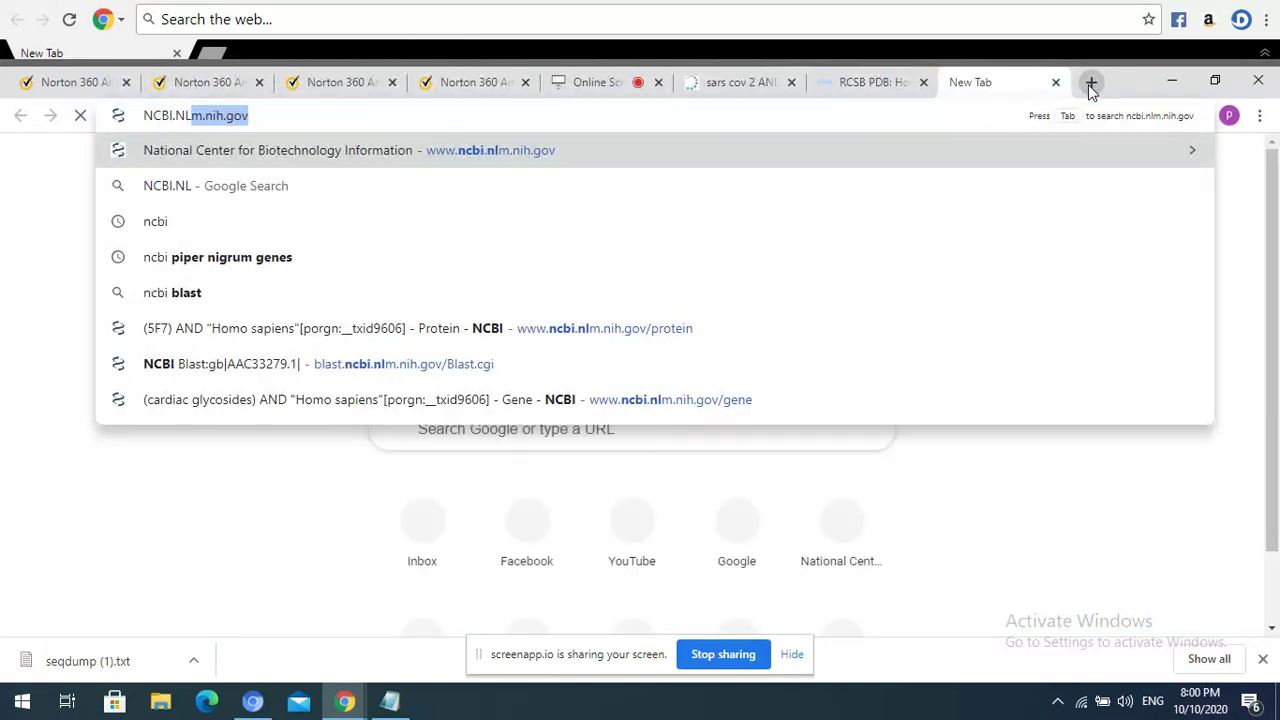
{"action": "type", "text": "M.NIH"}
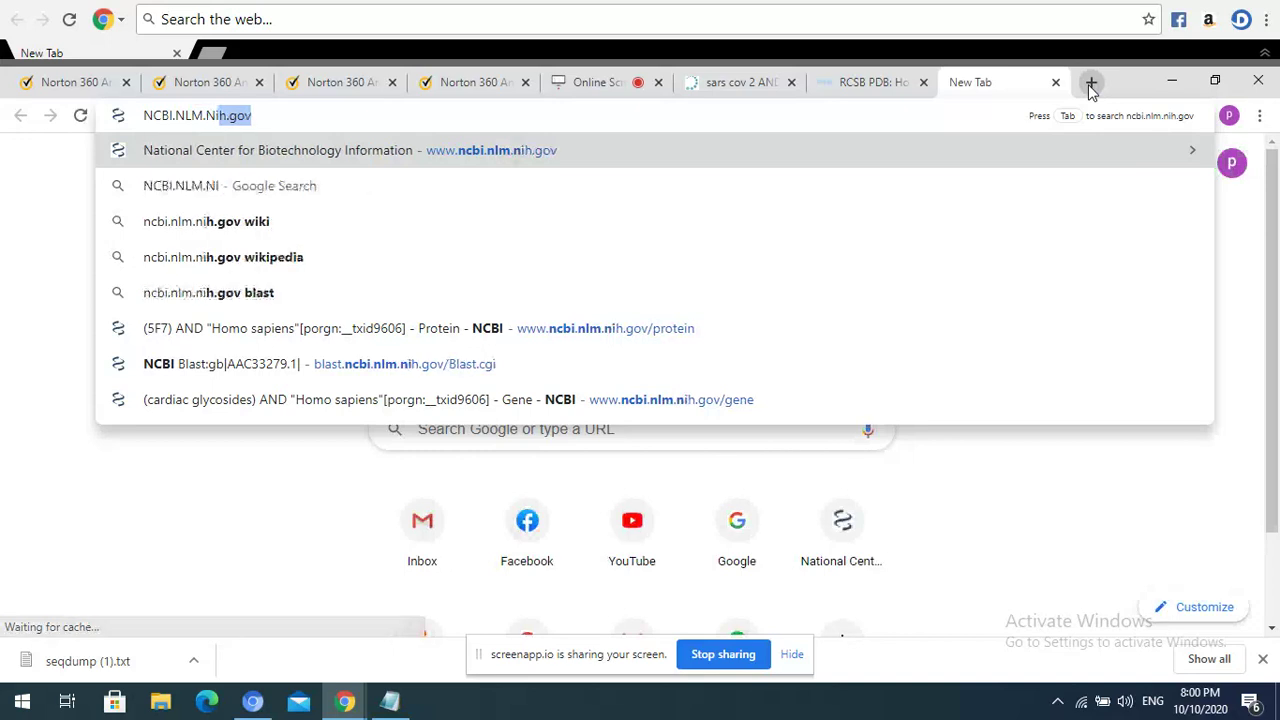
{"action": "type", "text": ".GOV"}
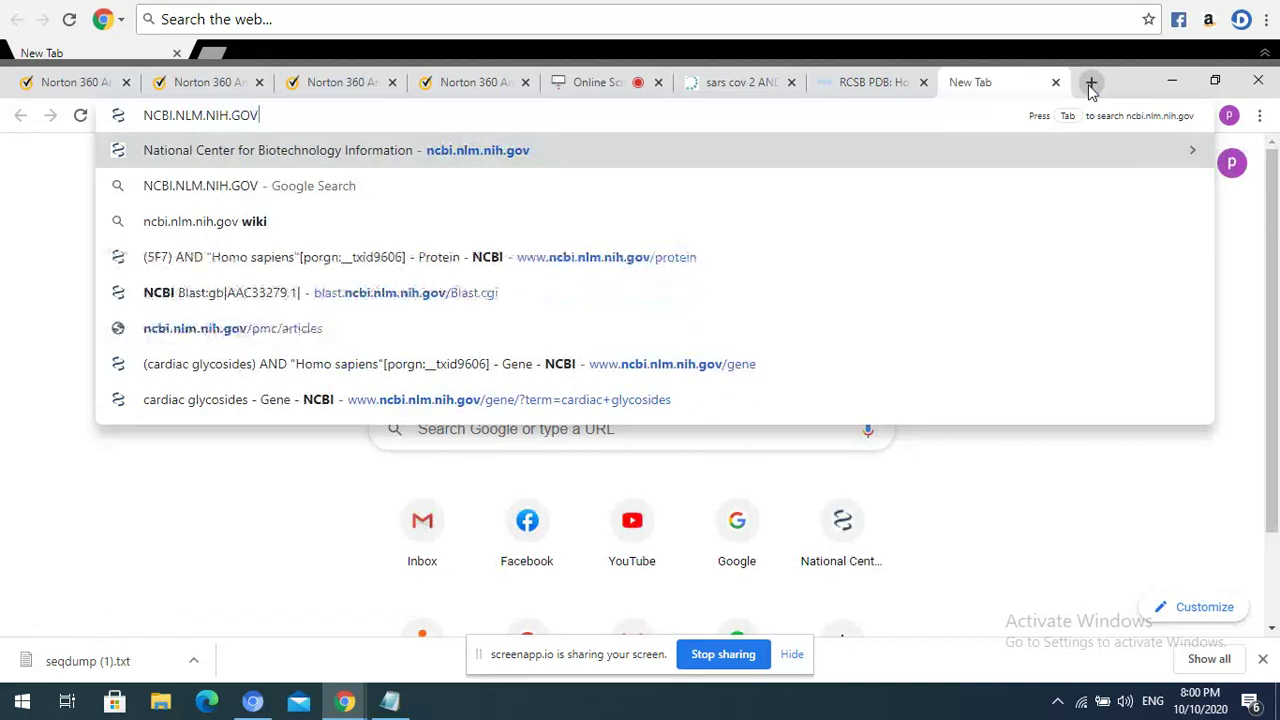
{"action": "key", "text": "Return"}
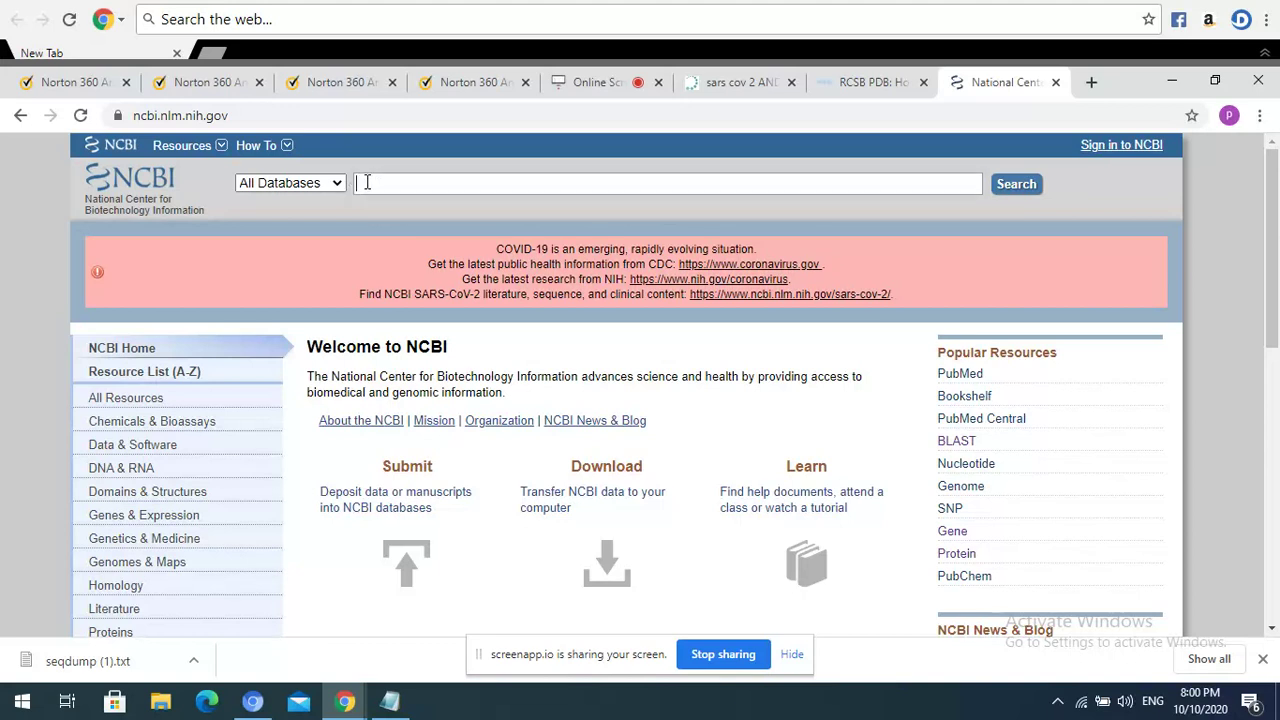
{"action": "key", "text": "ctrl+v"}
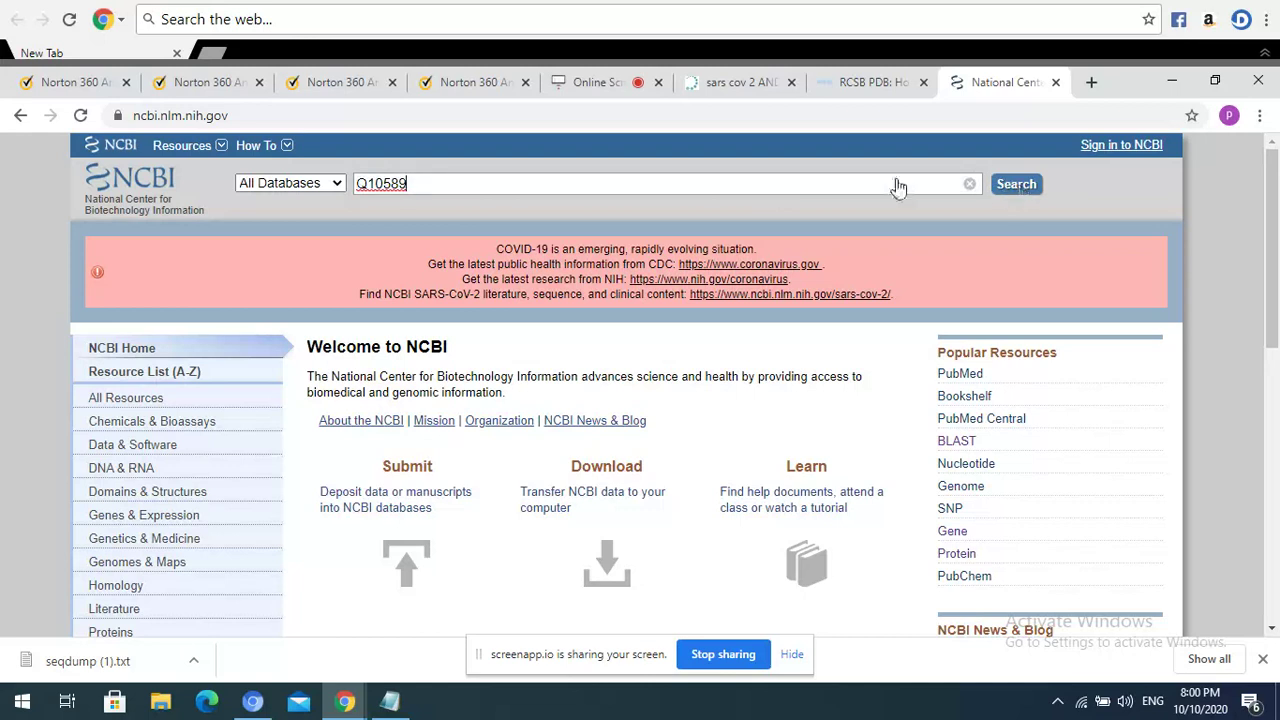
Step: Search NCBI for Q10589 and select the result title 'Bone marrow stromal antigen 2 (precursor)'
{"action": "left_click", "coordinate": [1012, 188]}
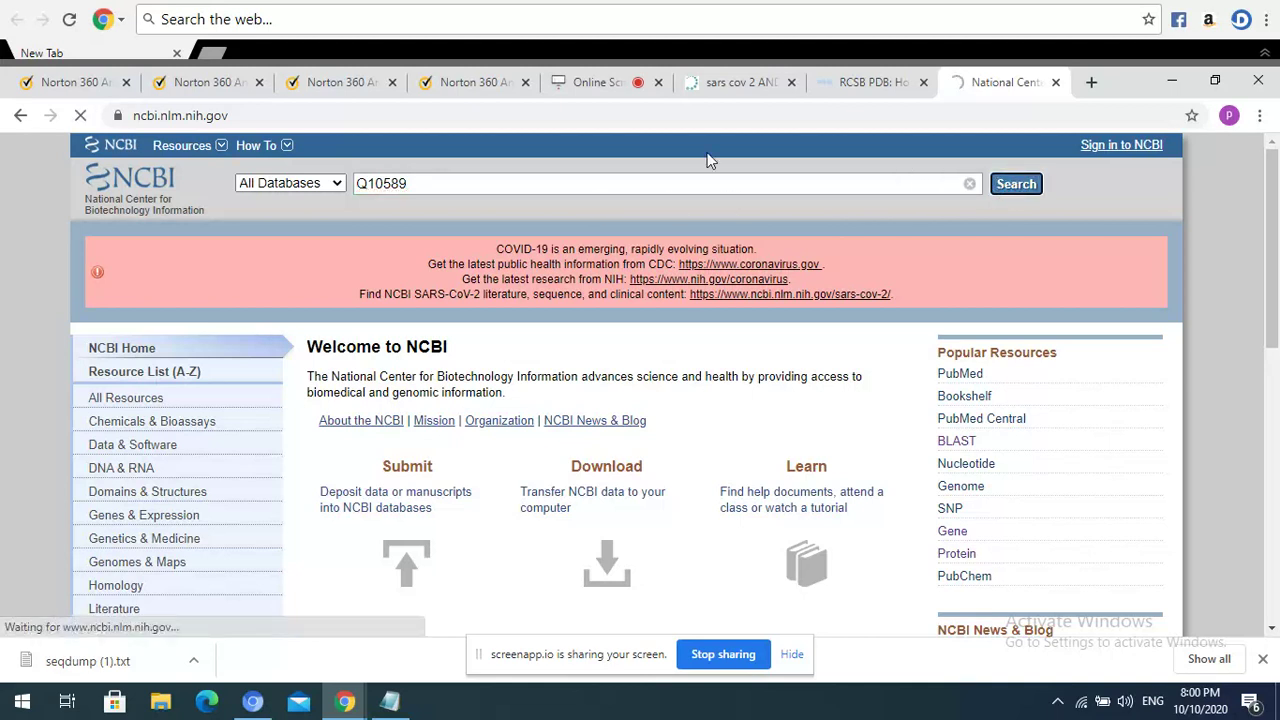
{"action": "left_click", "coordinate": [845, 88]}
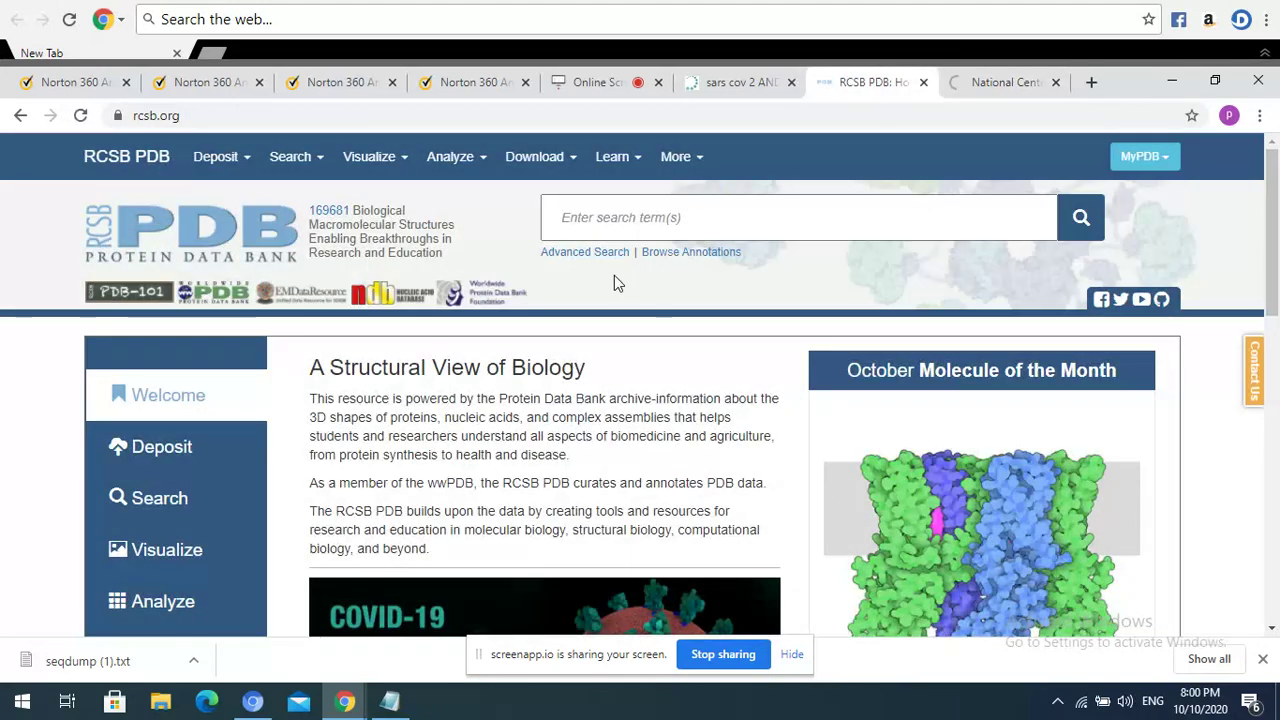
{"action": "left_click", "coordinate": [728, 88]}
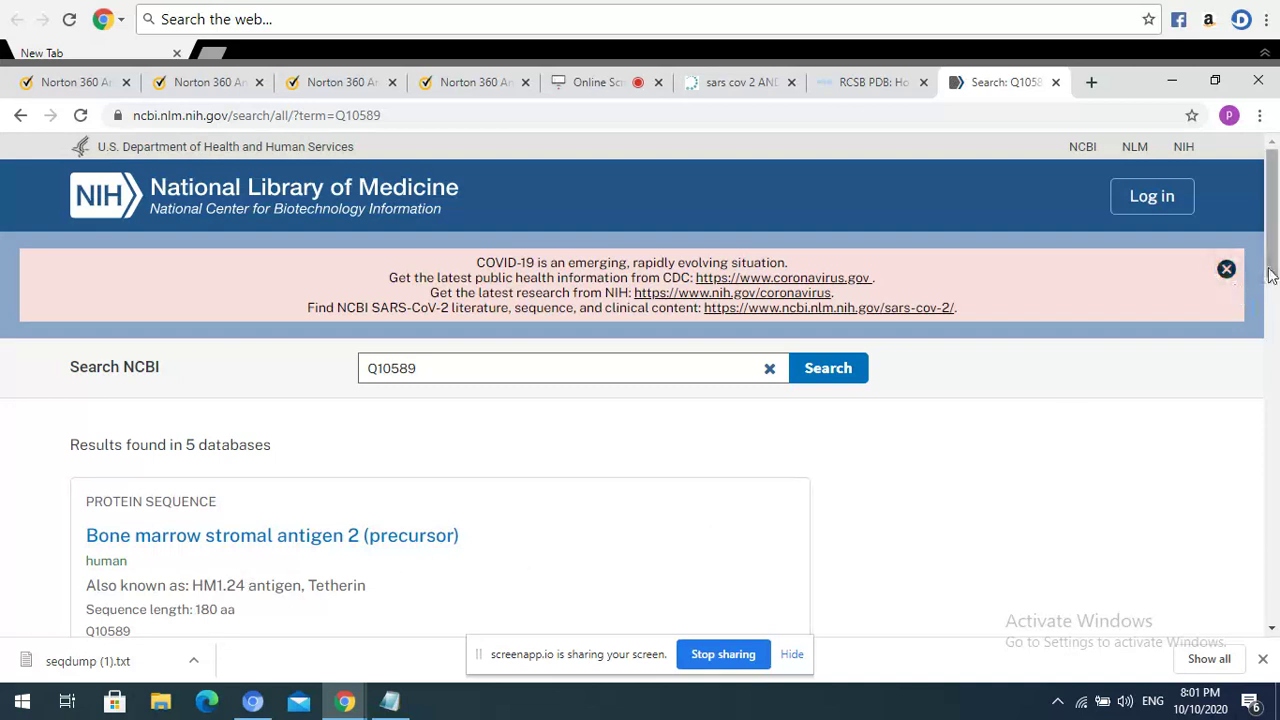
{"action": "left_click_drag", "start_coordinate": [1274, 278], "coordinate": [1276, 309]}
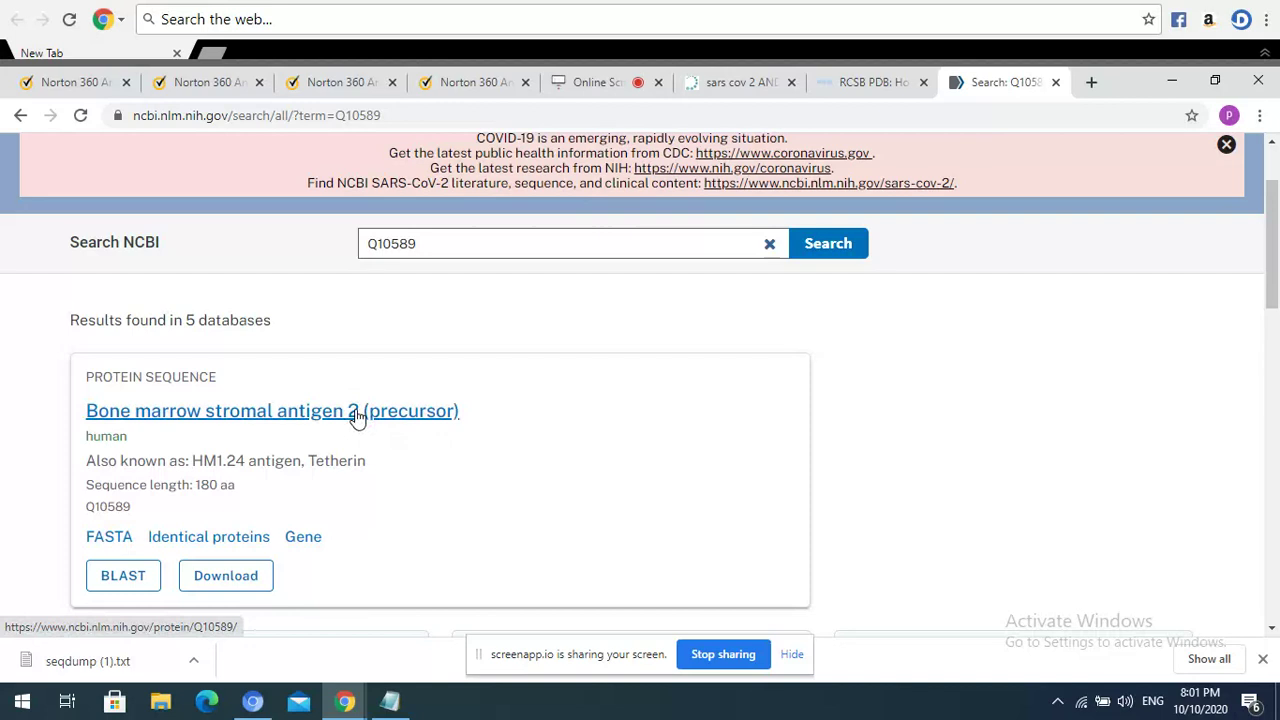
{"action": "left_click_drag", "start_coordinate": [465, 415], "coordinate": [87, 398]}
{"action": "key", "text": "ctrl+c"}
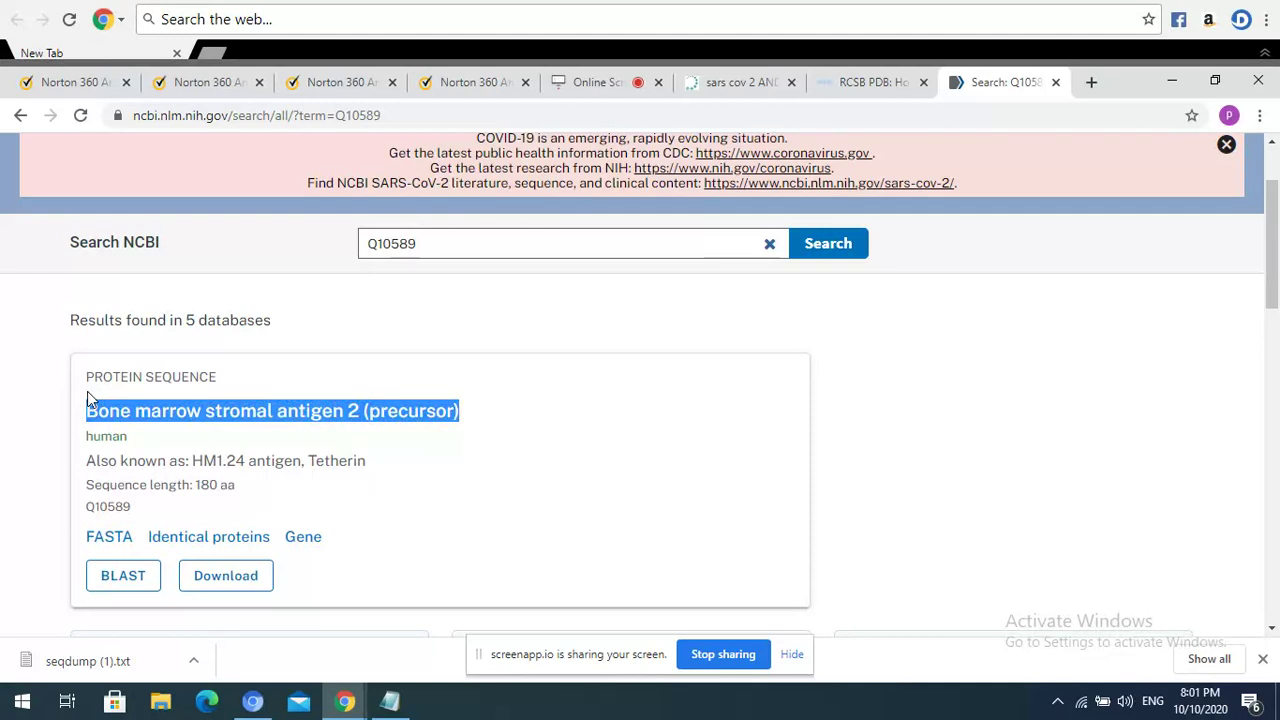
Step: Run an RCSB PDB search for 'Bone marrow stromal antigen 2 (precursor)', then return to UniProt
{"action": "left_click", "coordinate": [840, 85]}
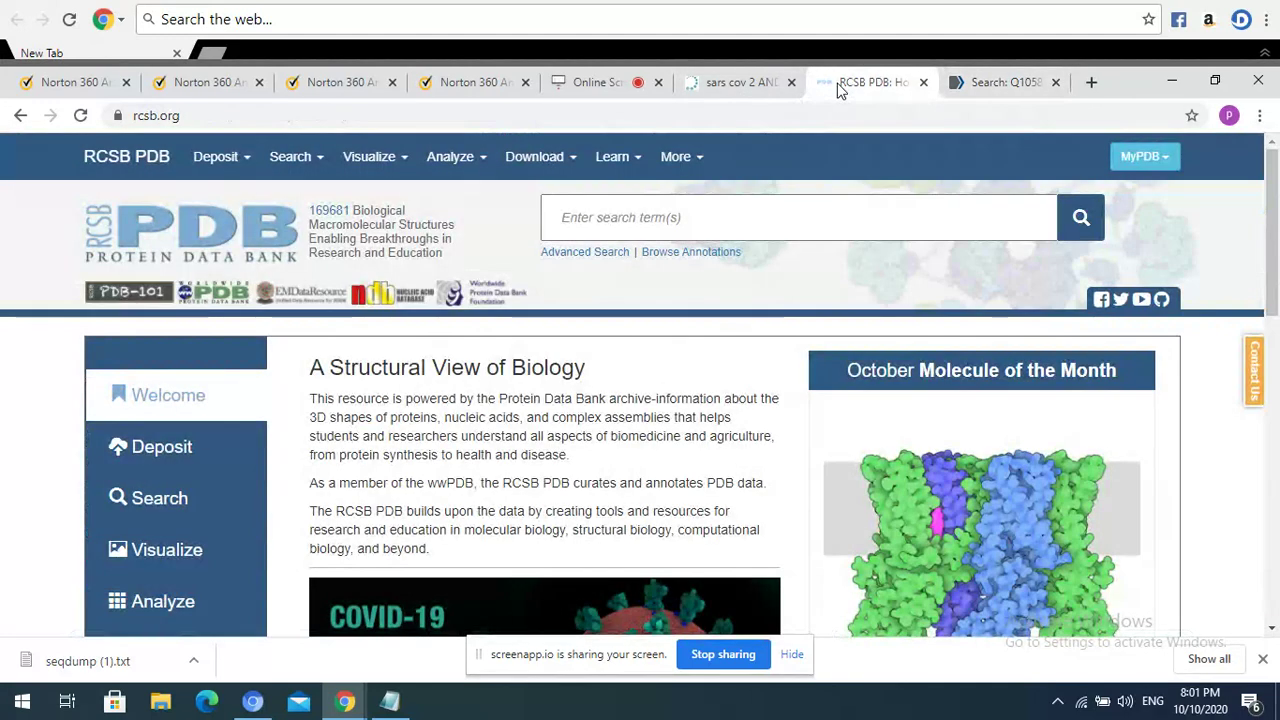
{"action": "left_click", "coordinate": [570, 221]}
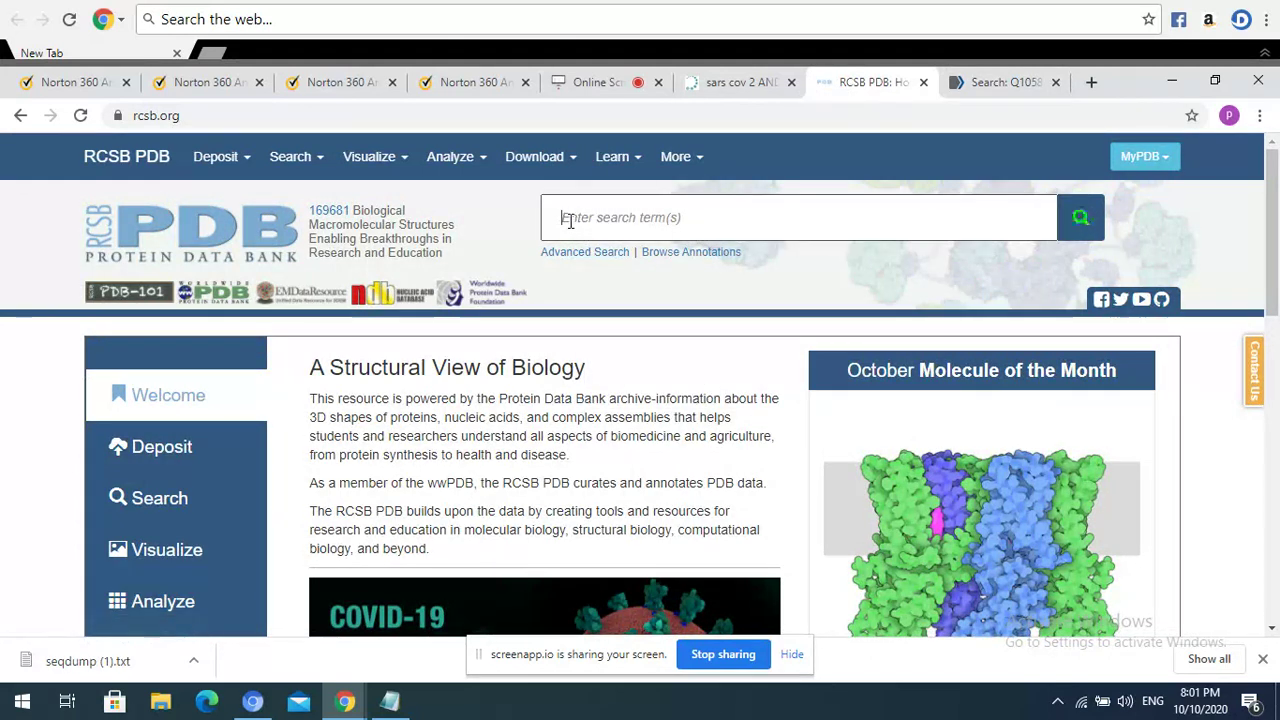
{"action": "key", "text": "ctrl+v"}
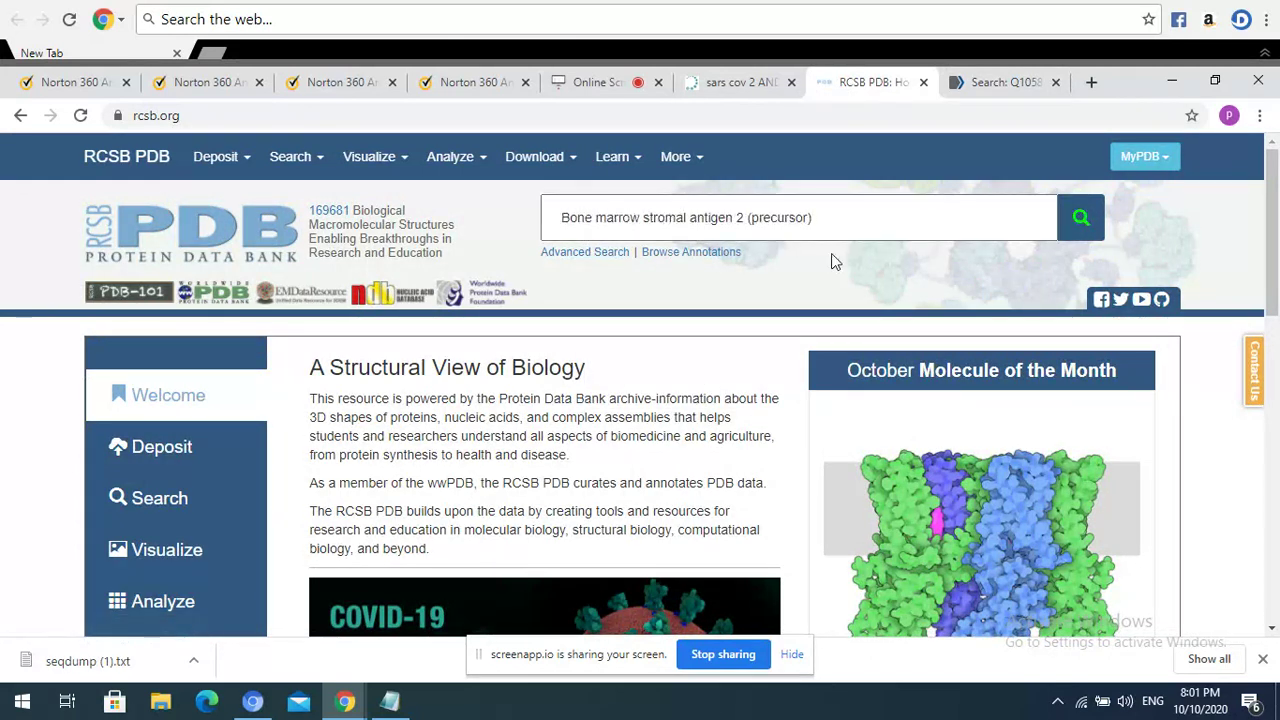
{"action": "left_click", "coordinate": [1082, 218]}
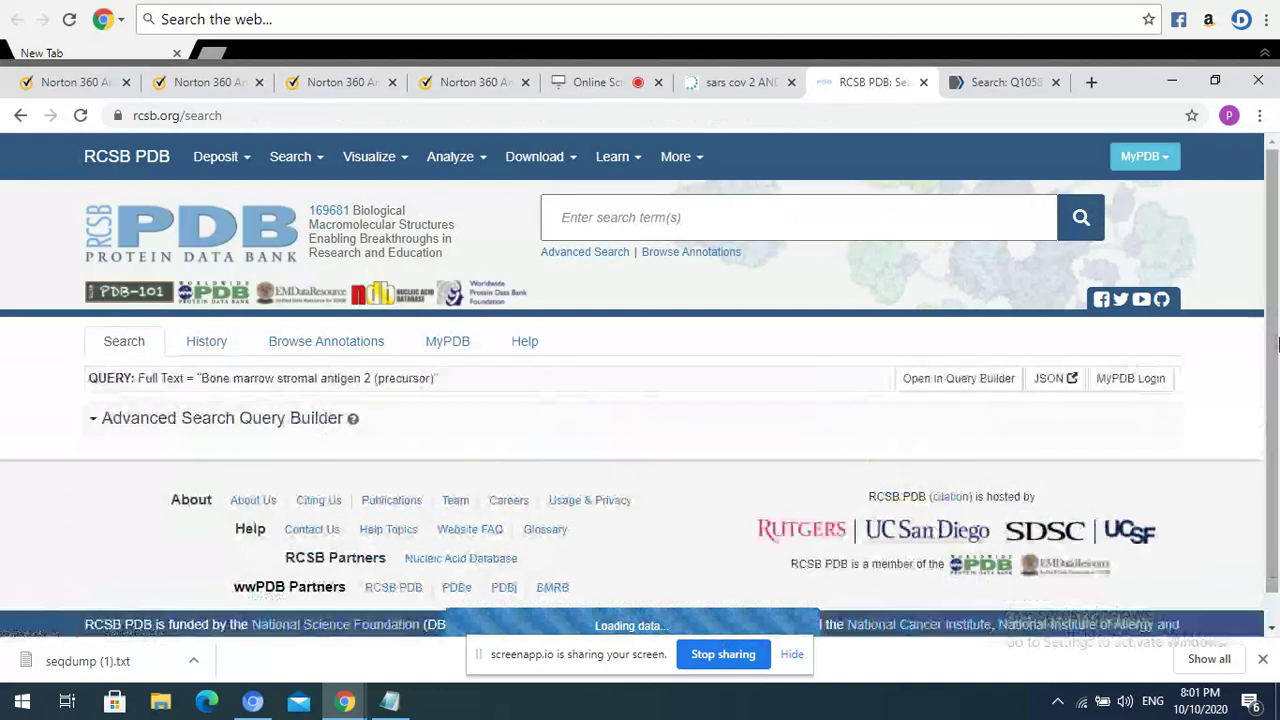
{"action": "left_click_drag", "start_coordinate": [1273, 338], "coordinate": [1276, 470]}
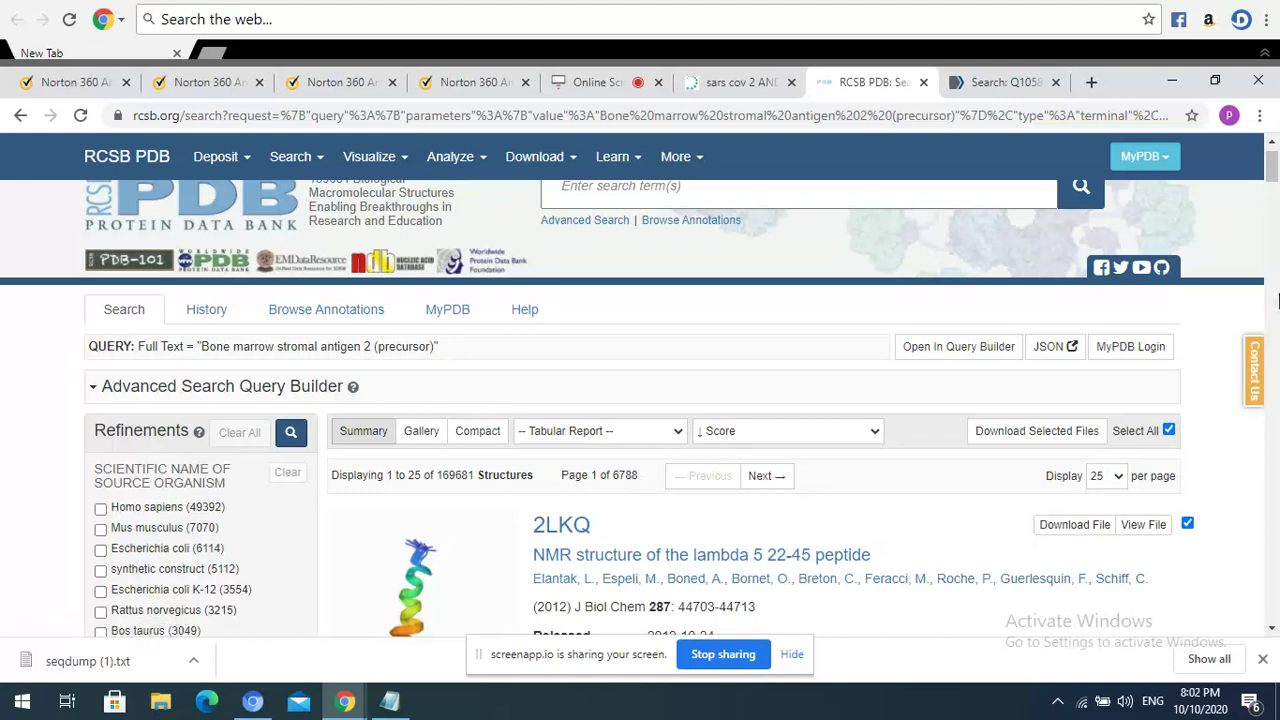
{"action": "left_click_drag", "start_coordinate": [1272, 195], "coordinate": [1272, 168]}
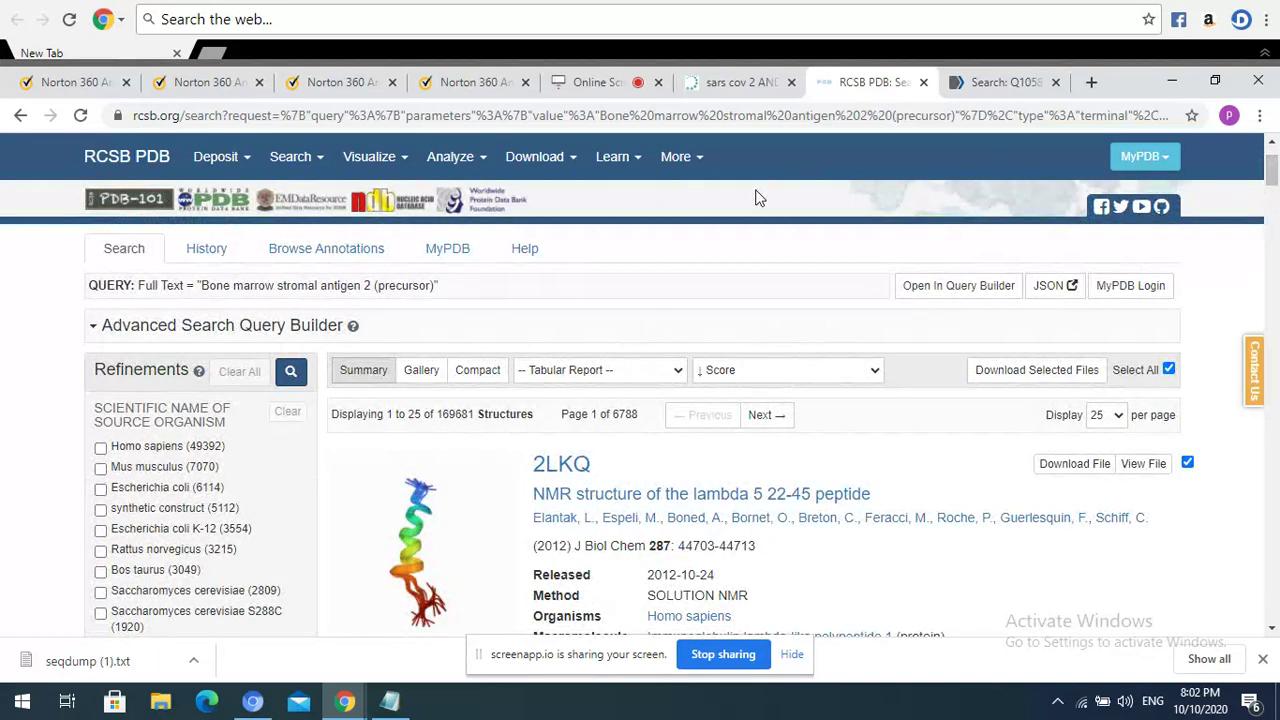
{"action": "left_click", "coordinate": [718, 82]}
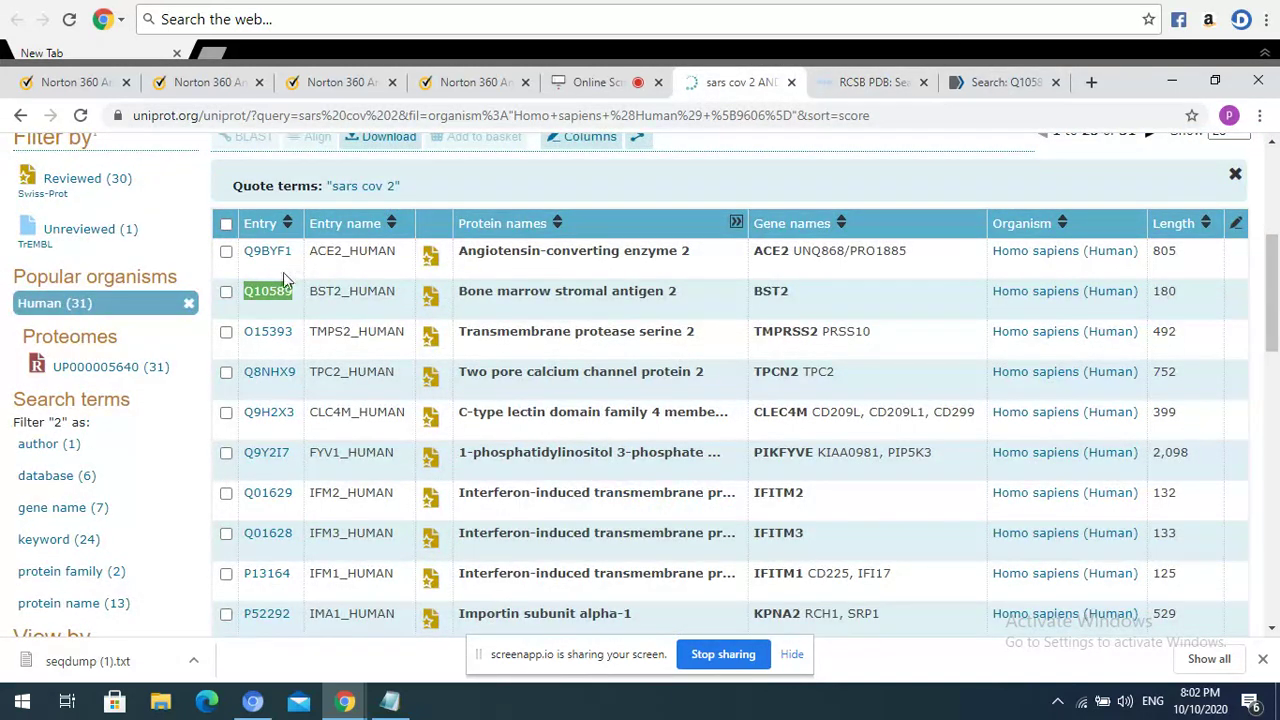
Step: Show the FASTA sequence of NCBI protein record Q10589.1 for Bone marrow stromal antigen 2
{"action": "left_click", "coordinate": [1005, 88]}
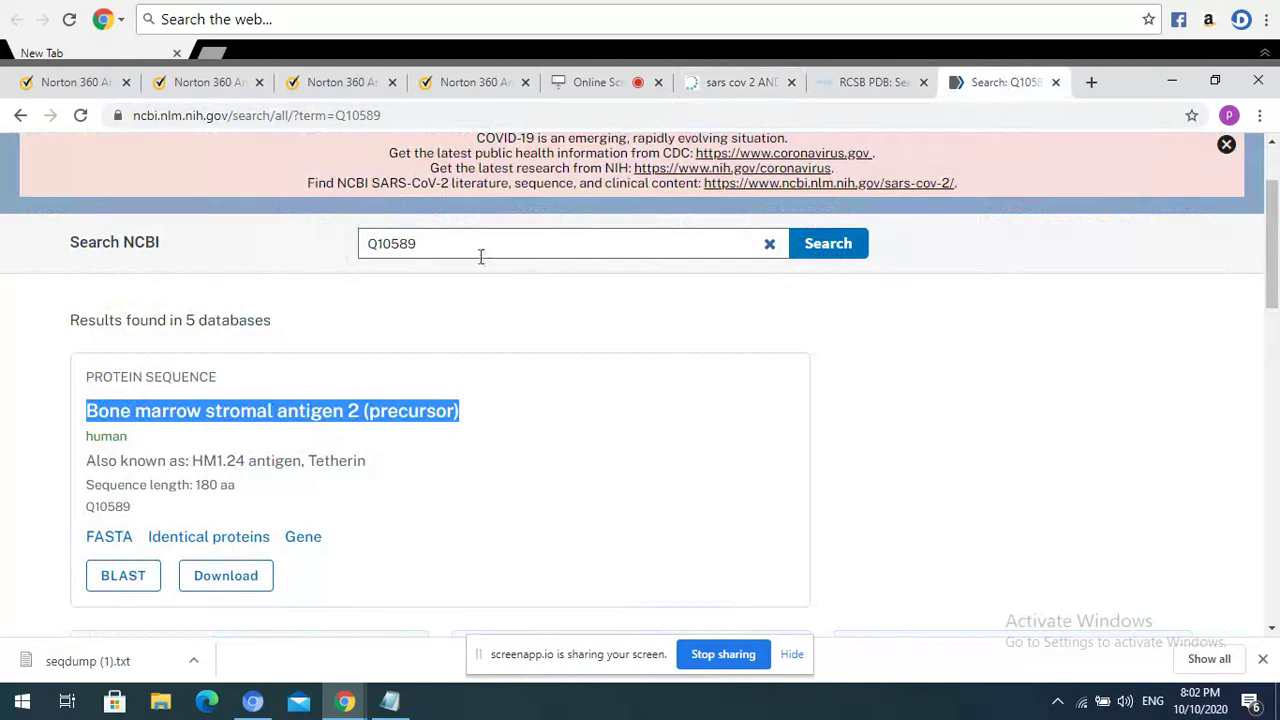
{"action": "left_click", "coordinate": [110, 538]}
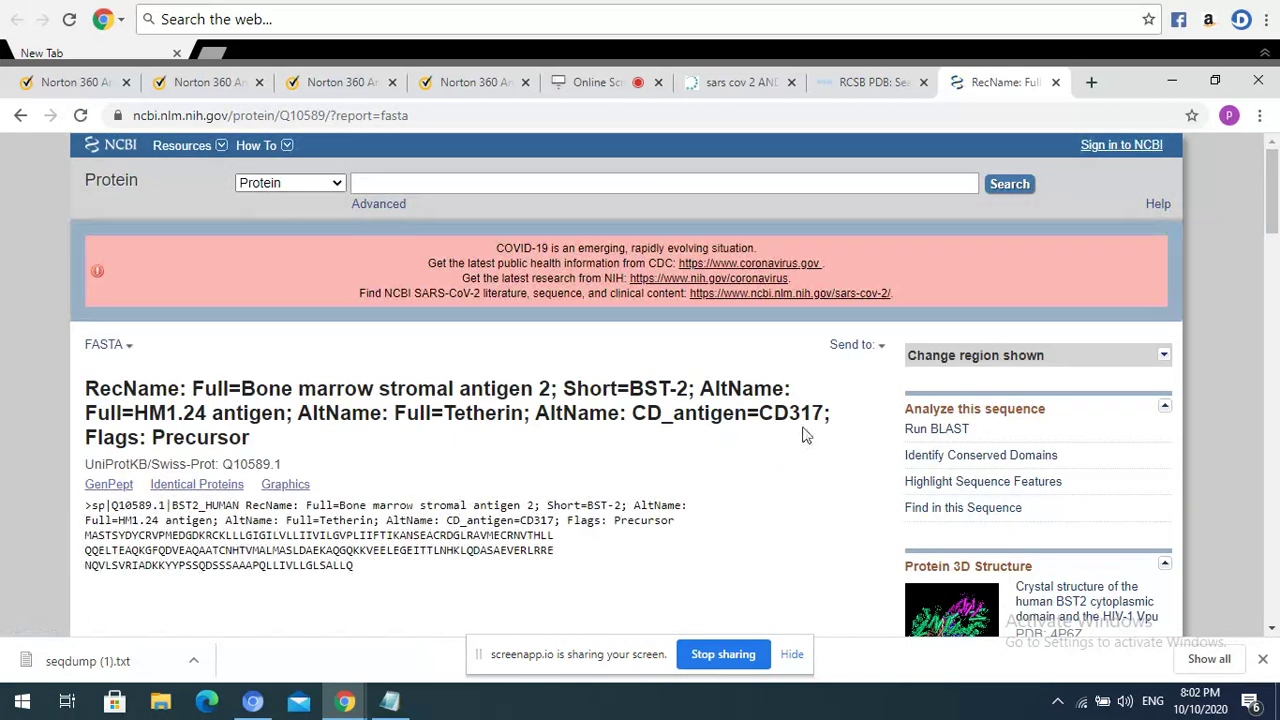
{"action": "mouse_move", "coordinate": [1273, 177]}
{"action": "left_mouse_down"}
{"action": "mouse_move", "coordinate": [1274, 205]}
{"action": "mouse_move", "coordinate": [1274, 165]}
{"action": "mouse_move", "coordinate": [1276, 190]}
{"action": "left_mouse_up"}
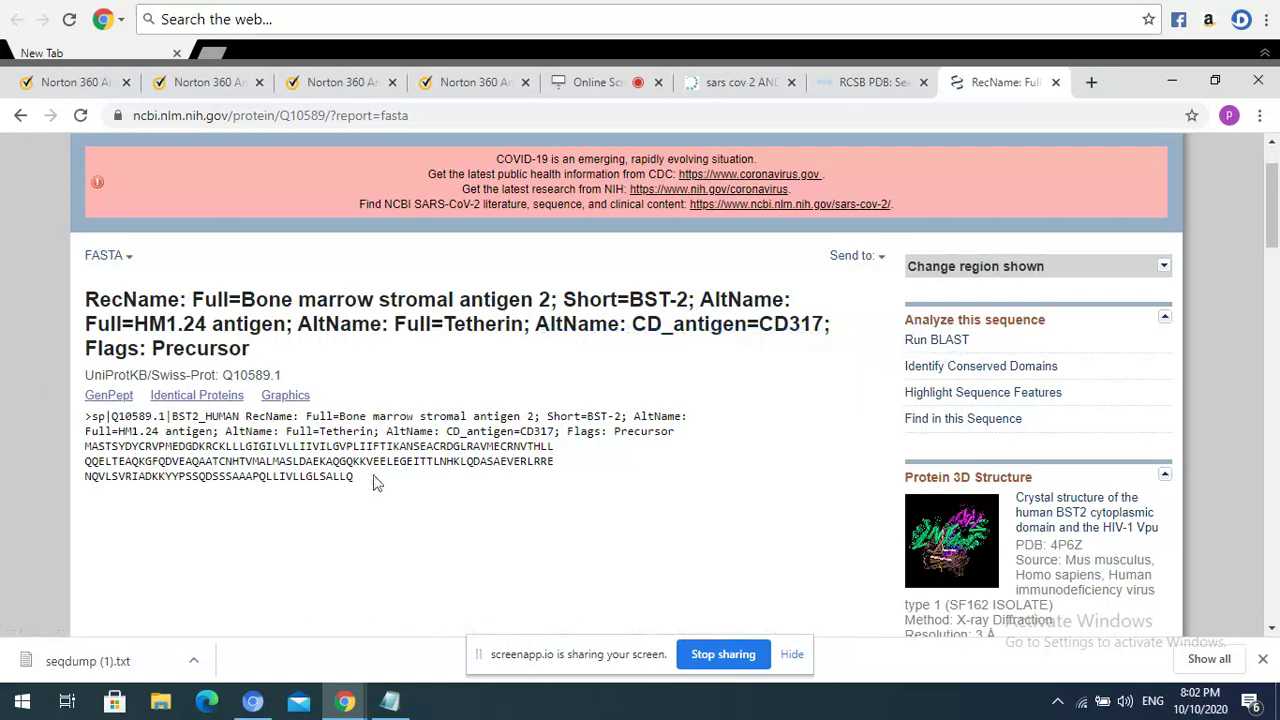
{"action": "left_click", "coordinate": [730, 86]}
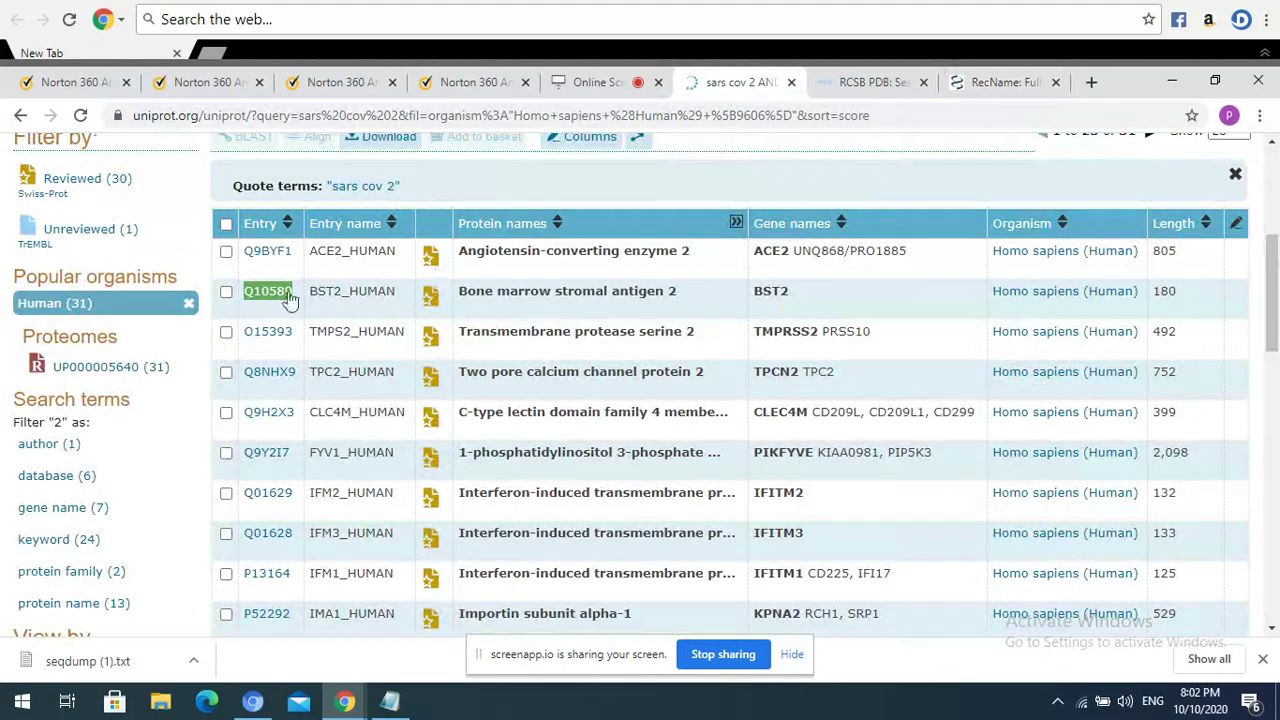
{"action": "left_click", "coordinate": [1005, 88]}
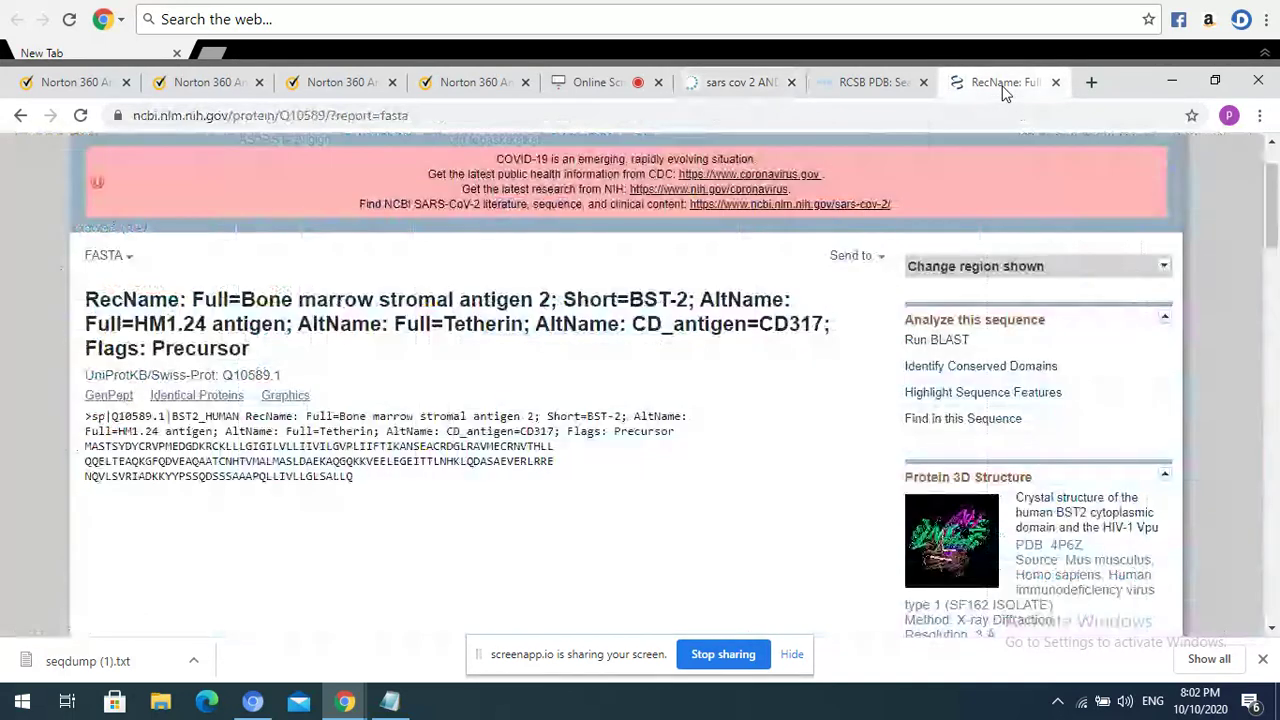
Step: Run blastp of Q10589.1 against Protein Data Bank proteins (pdb) with 250 max target sequences
{"action": "left_click", "coordinate": [944, 346]}
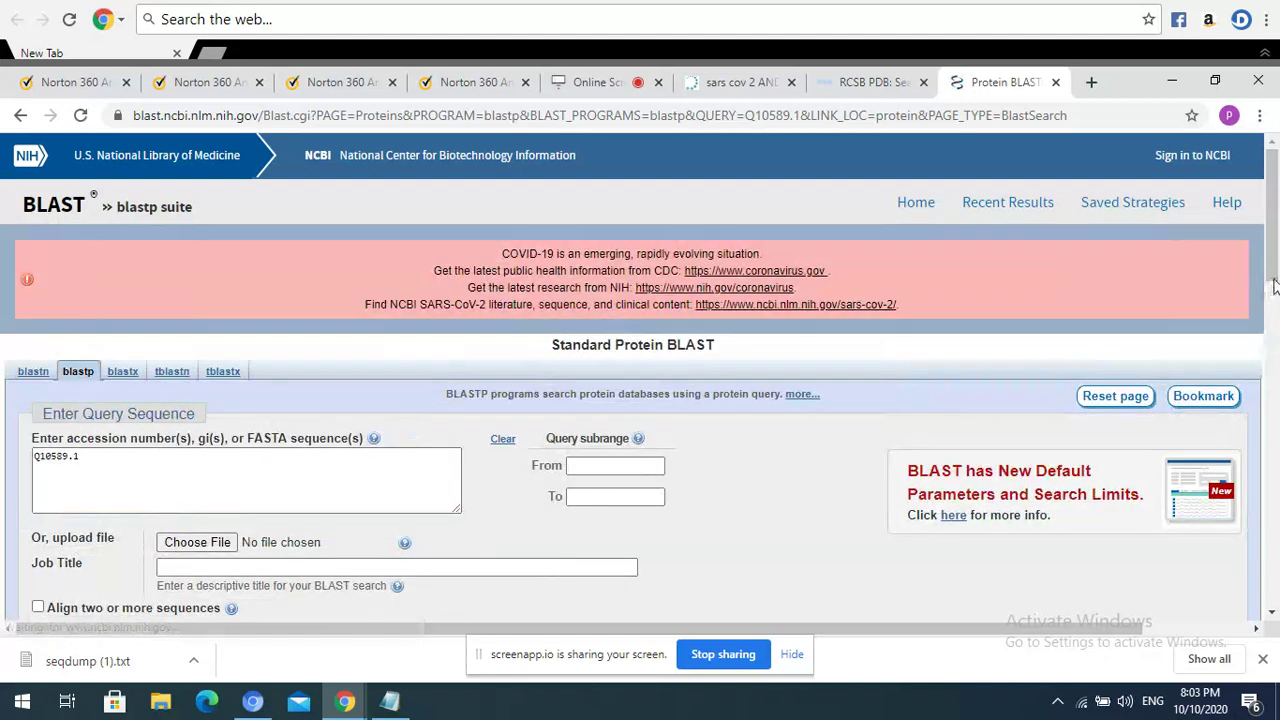
{"action": "left_click_drag", "start_coordinate": [1274, 287], "coordinate": [1272, 367]}
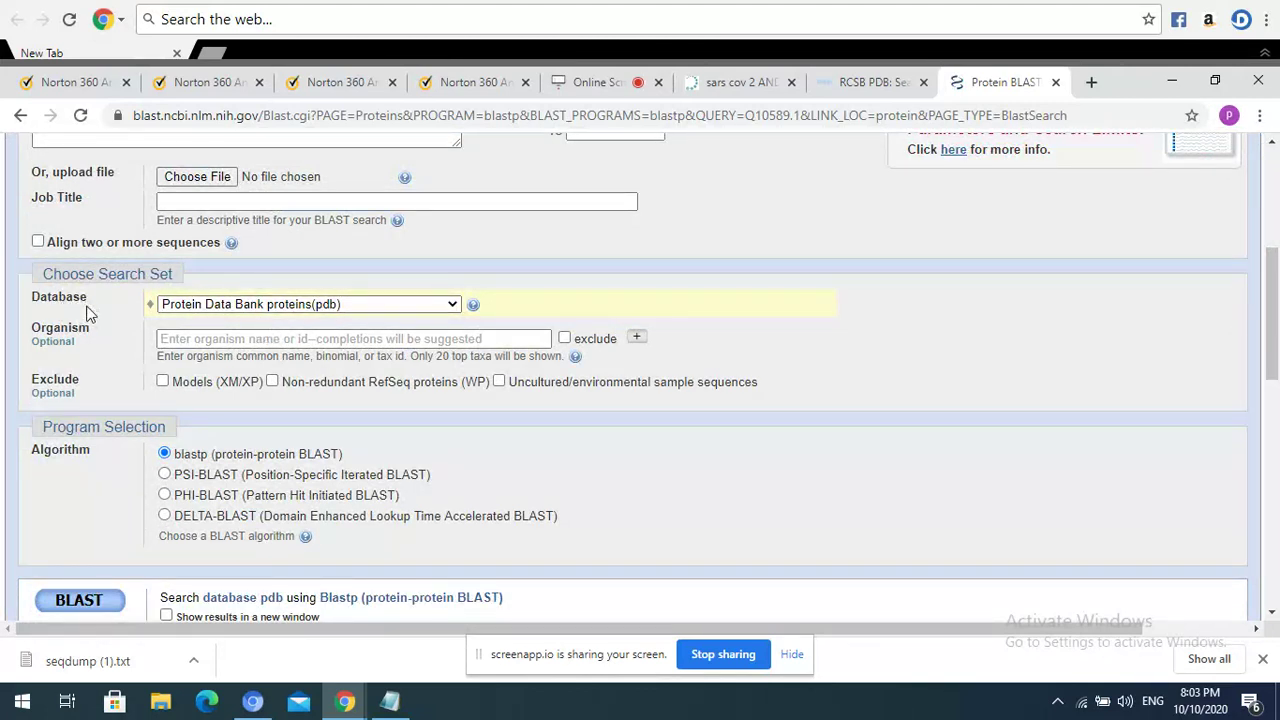
{"action": "scroll", "coordinate": [1272, 357], "scroll_direction": "up", "scroll_amount": 2}
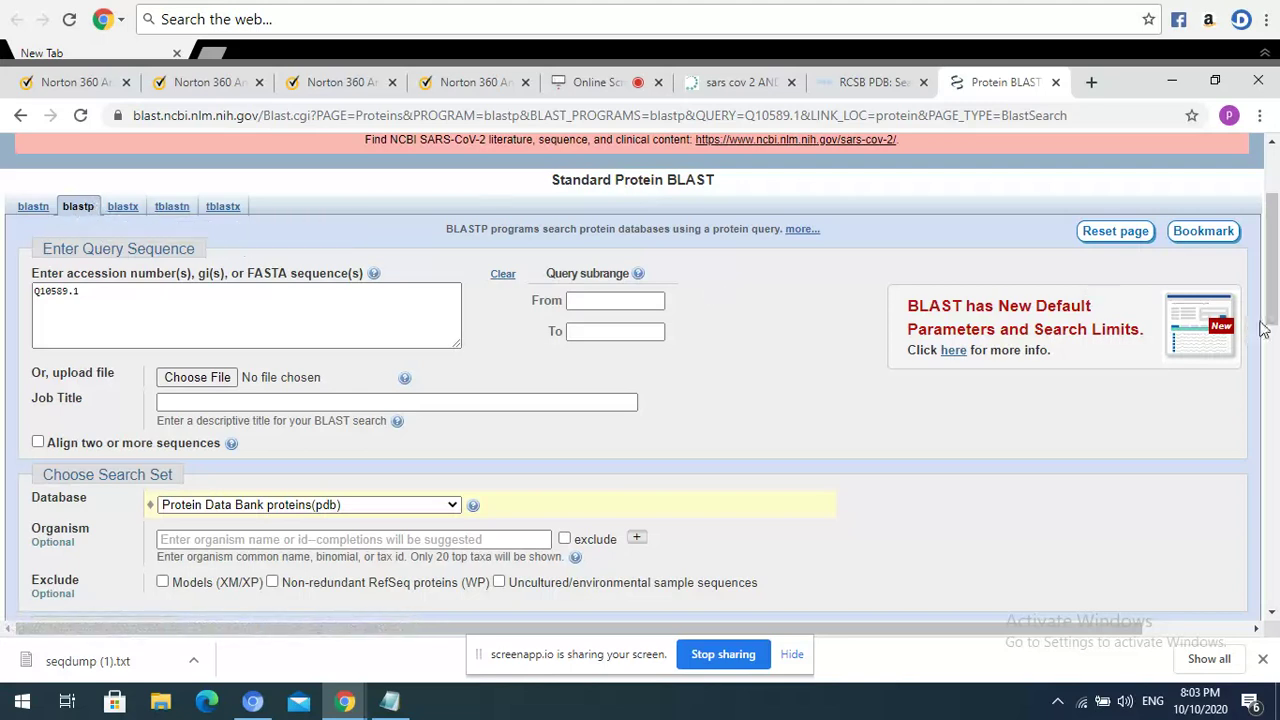
{"action": "left_click_drag", "start_coordinate": [1263, 330], "coordinate": [1272, 428]}
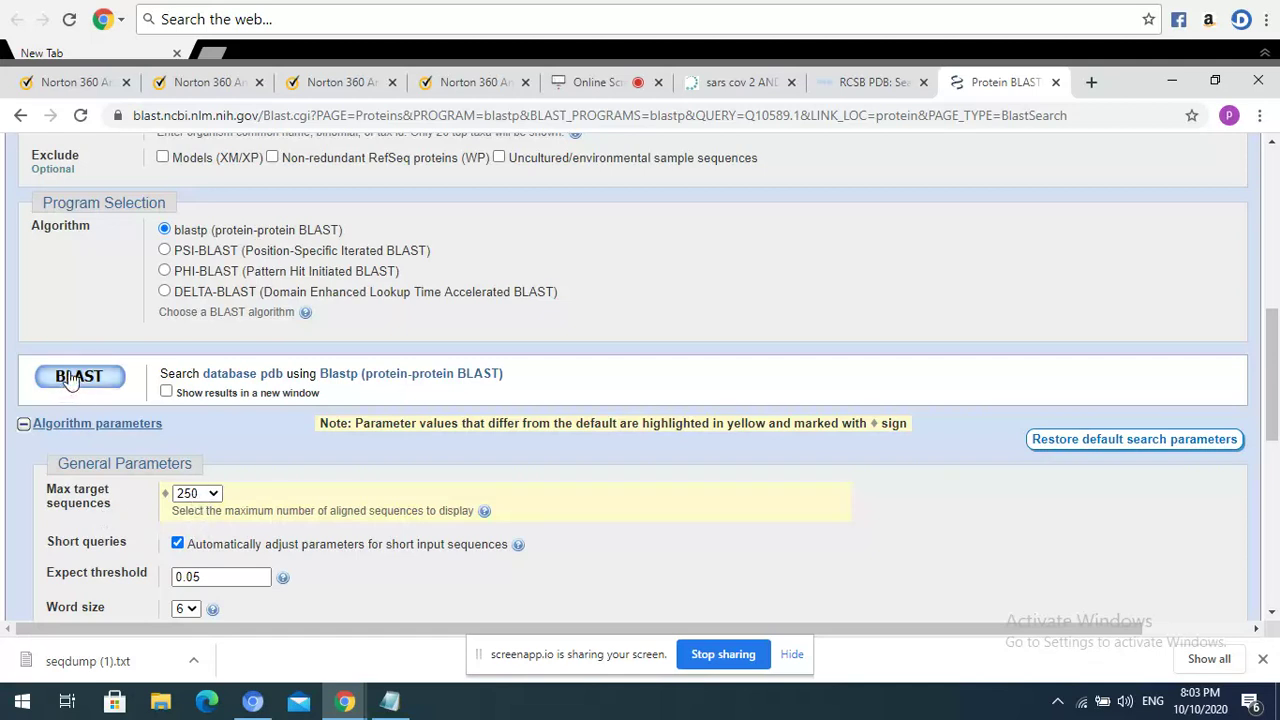
{"action": "left_click", "coordinate": [213, 495]}
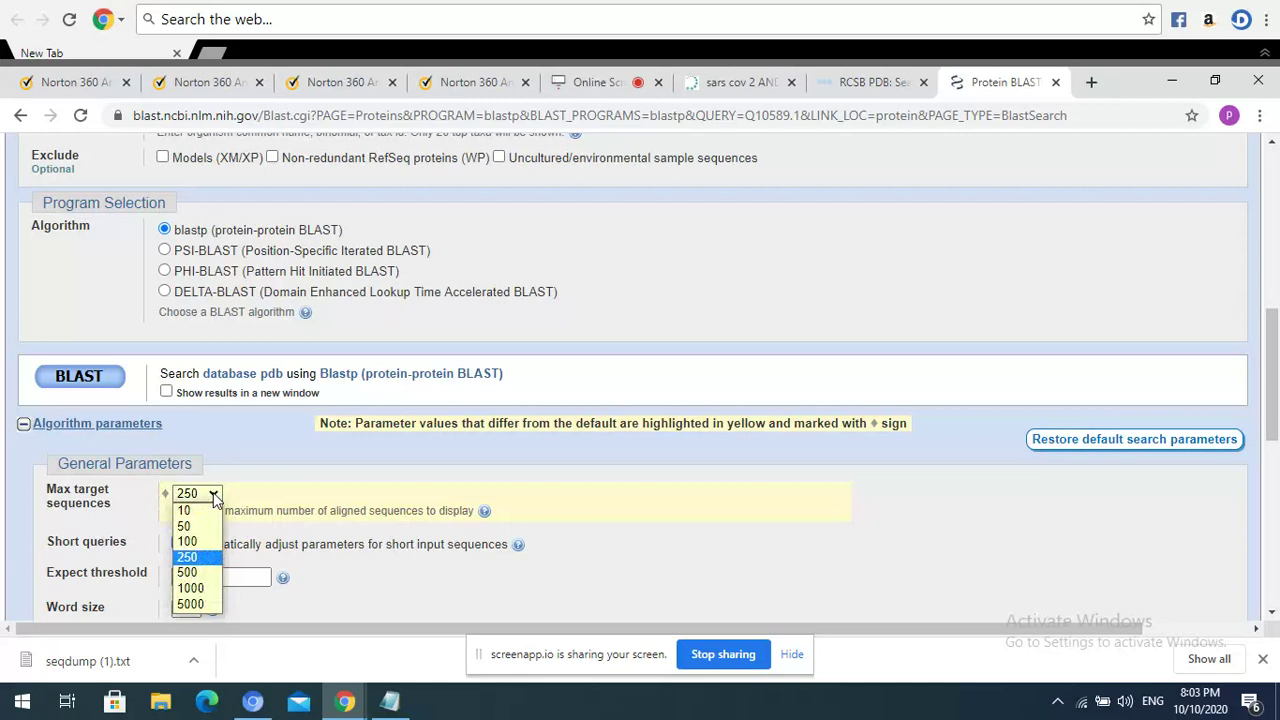
{"action": "left_click", "coordinate": [192, 560]}
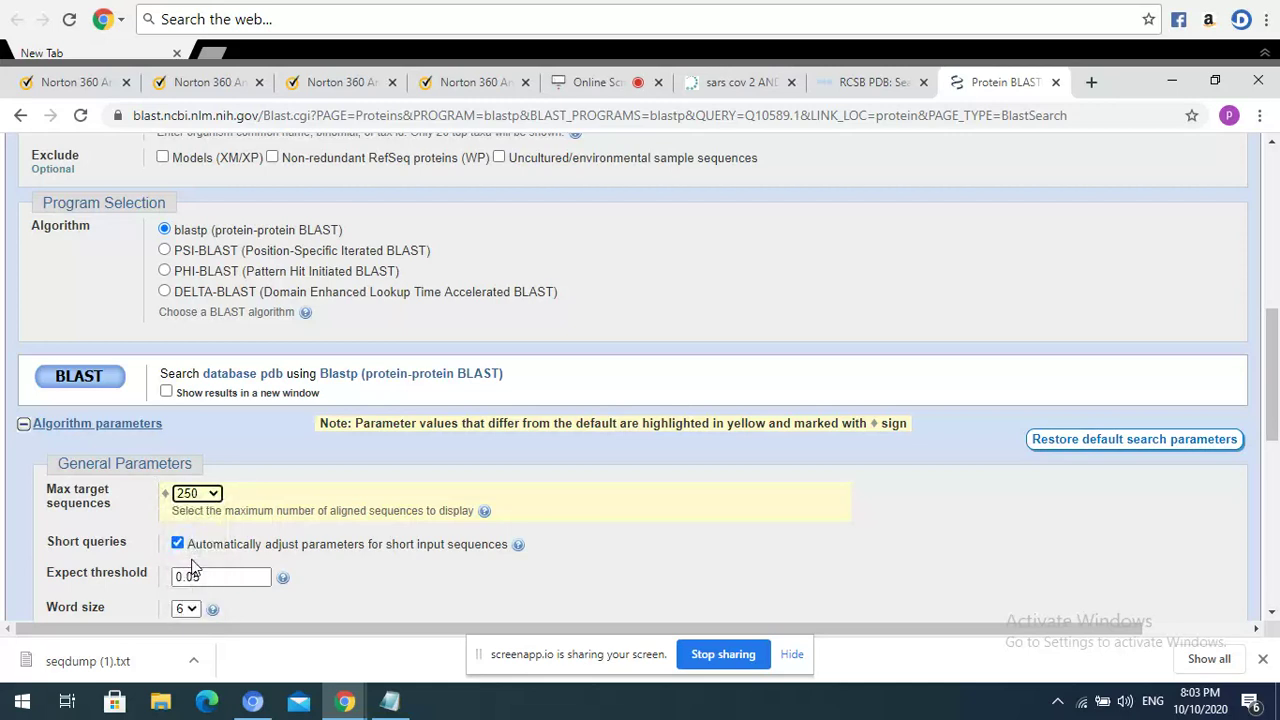
{"action": "left_click", "coordinate": [80, 376]}
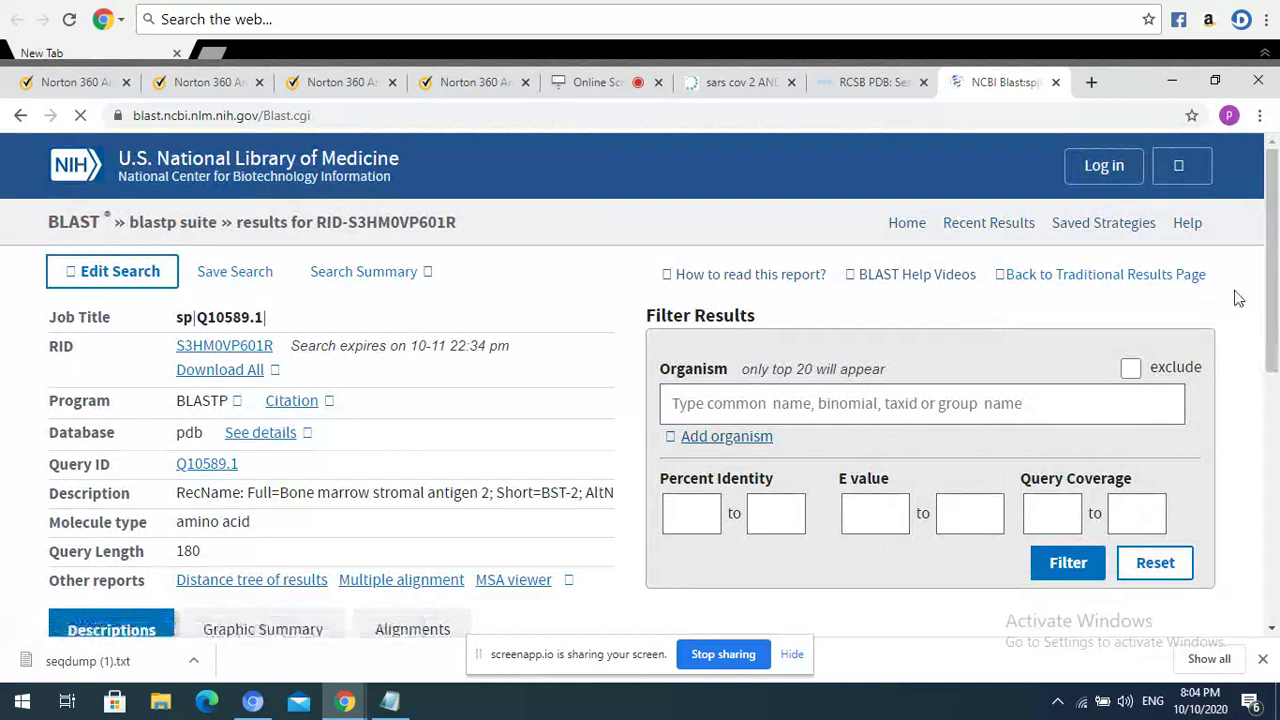
{"action": "left_click_drag", "start_coordinate": [1270, 285], "coordinate": [1271, 405]}
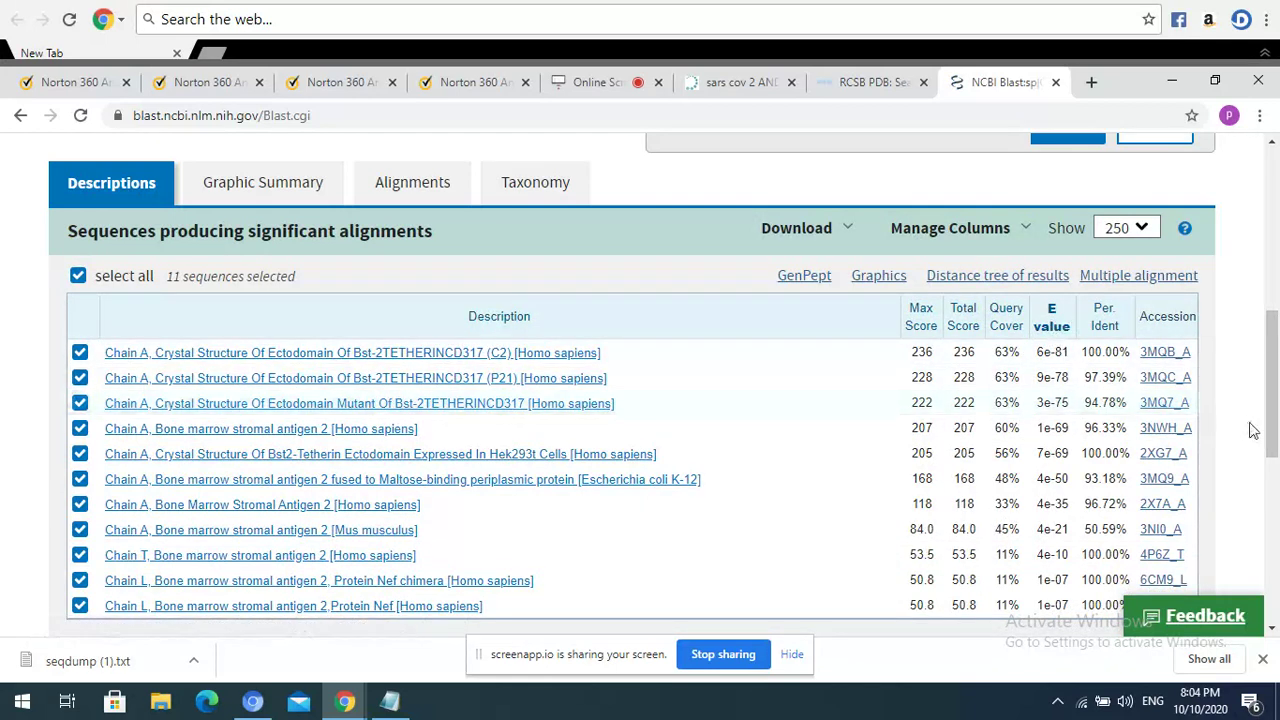
{"action": "left_click_drag", "start_coordinate": [1269, 429], "coordinate": [1274, 440]}
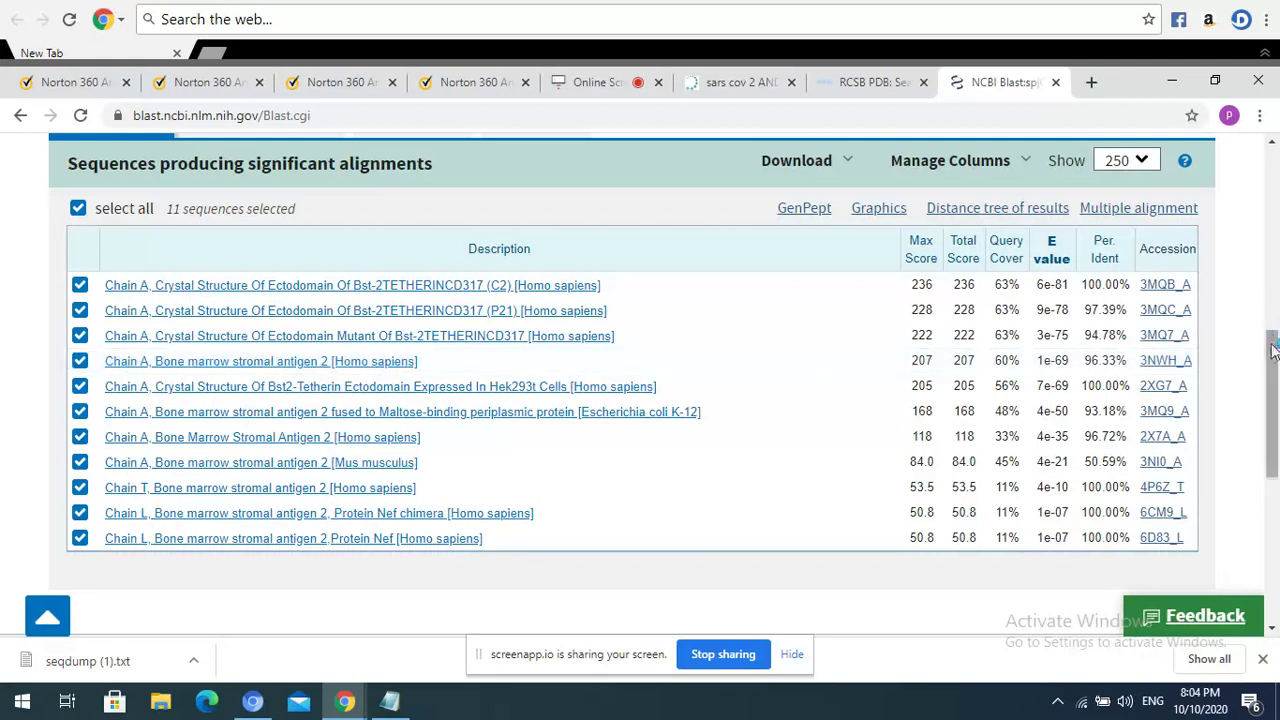
{"action": "scroll", "coordinate": [1272, 348], "scroll_direction": "up", "scroll_amount": 3}
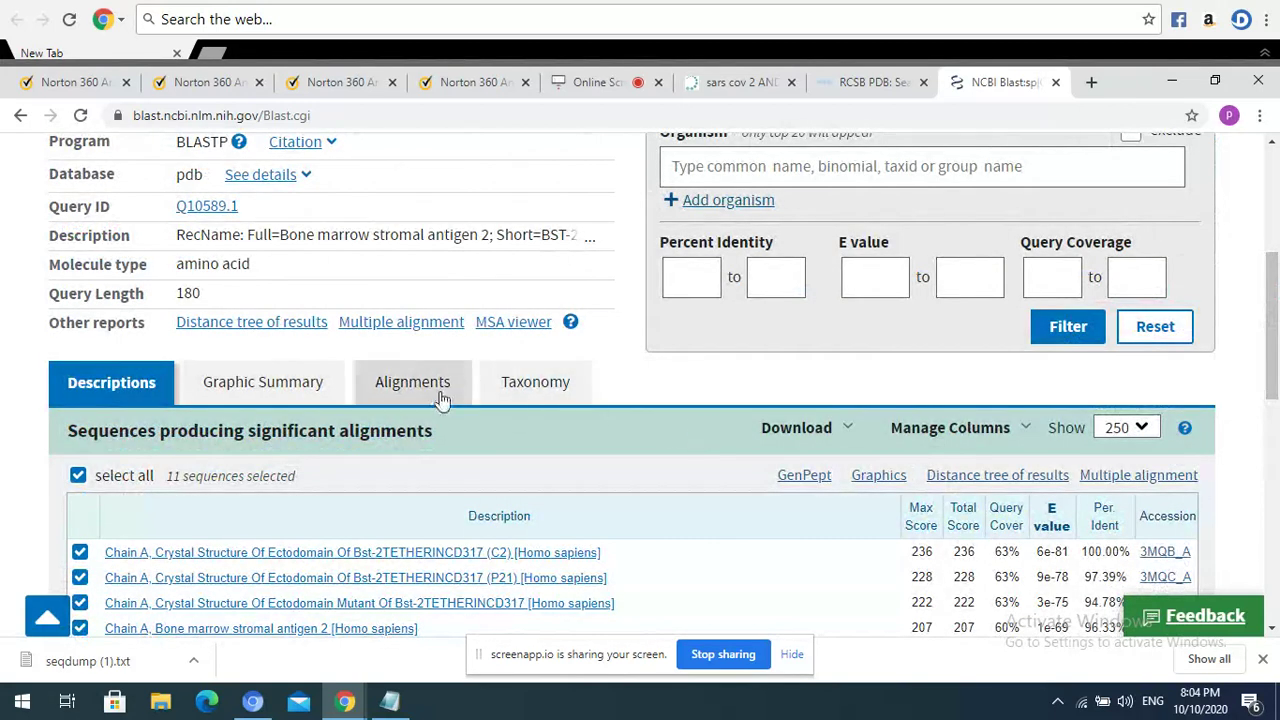
{"action": "left_click", "coordinate": [421, 388]}
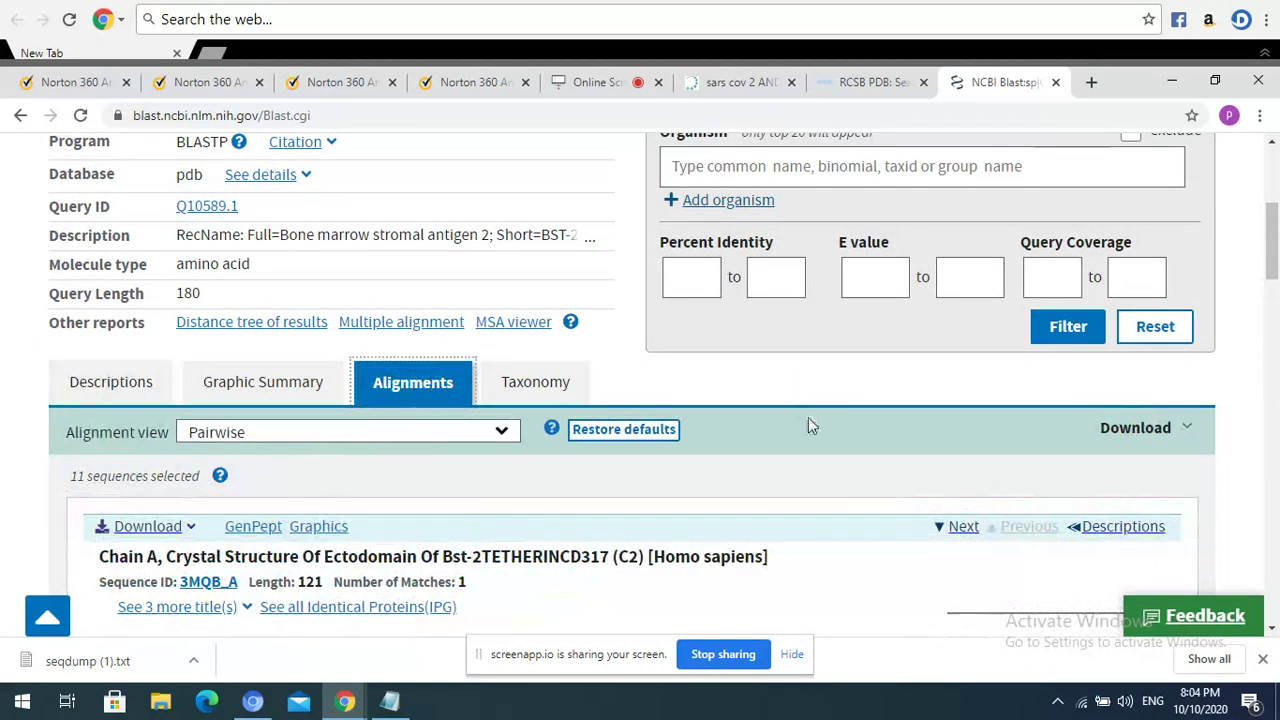
Step: Highlight the Query 47, Query 107, Sbjct 7 and Sbjct 67 lines of the 3MQ7_A alignment (109/115 identities)
{"action": "left_click_drag", "start_coordinate": [1274, 275], "coordinate": [1274, 432]}
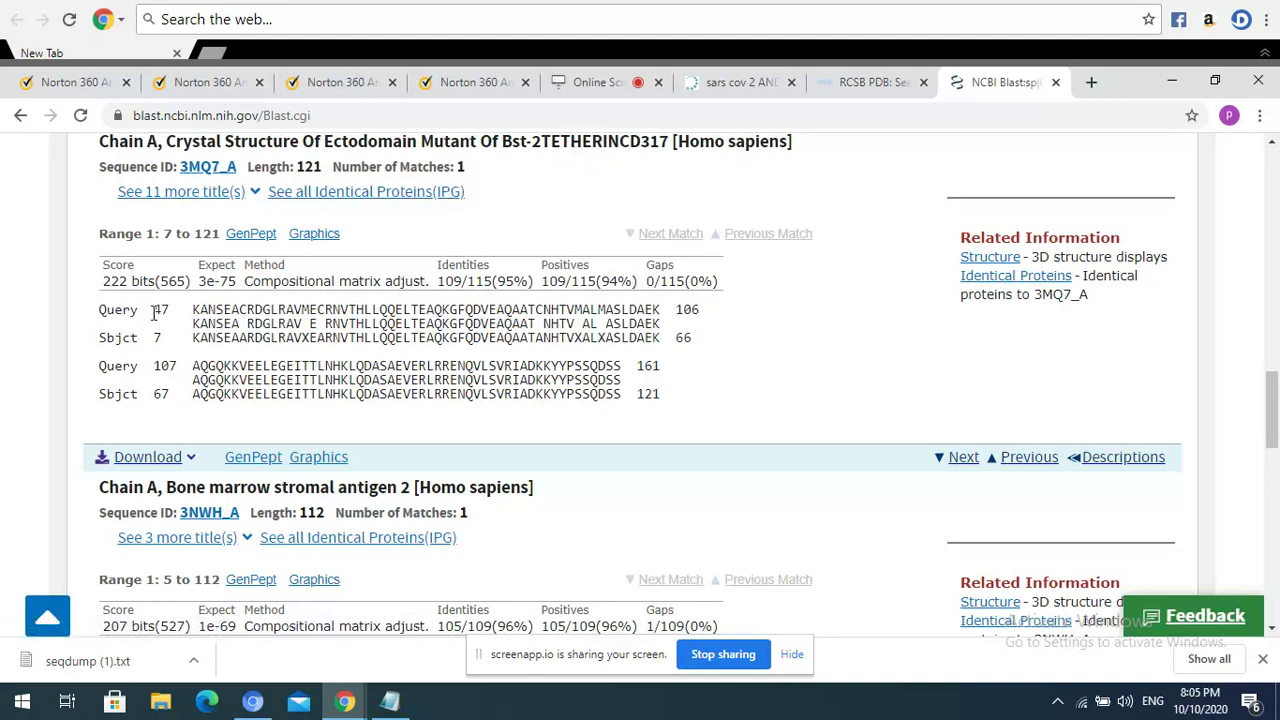
{"action": "left_click_drag", "start_coordinate": [193, 309], "coordinate": [660, 310]}
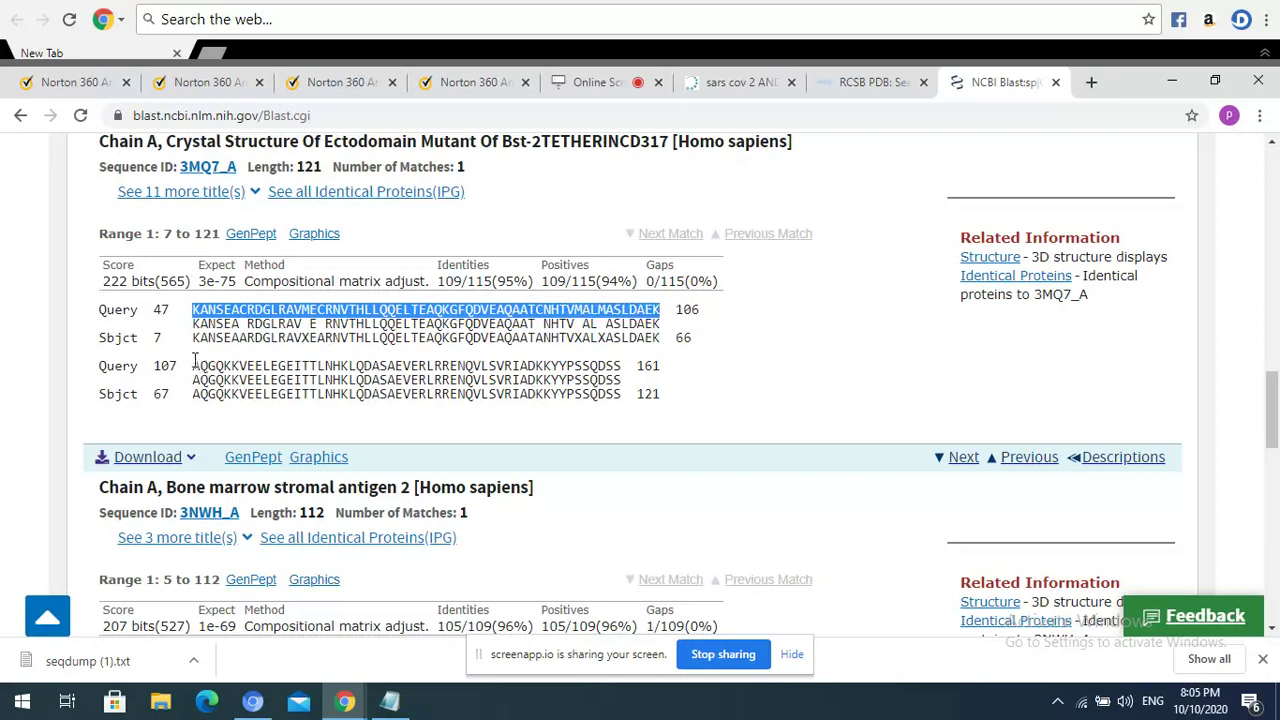
{"action": "left_click_drag", "start_coordinate": [193, 366], "coordinate": [484, 370]}
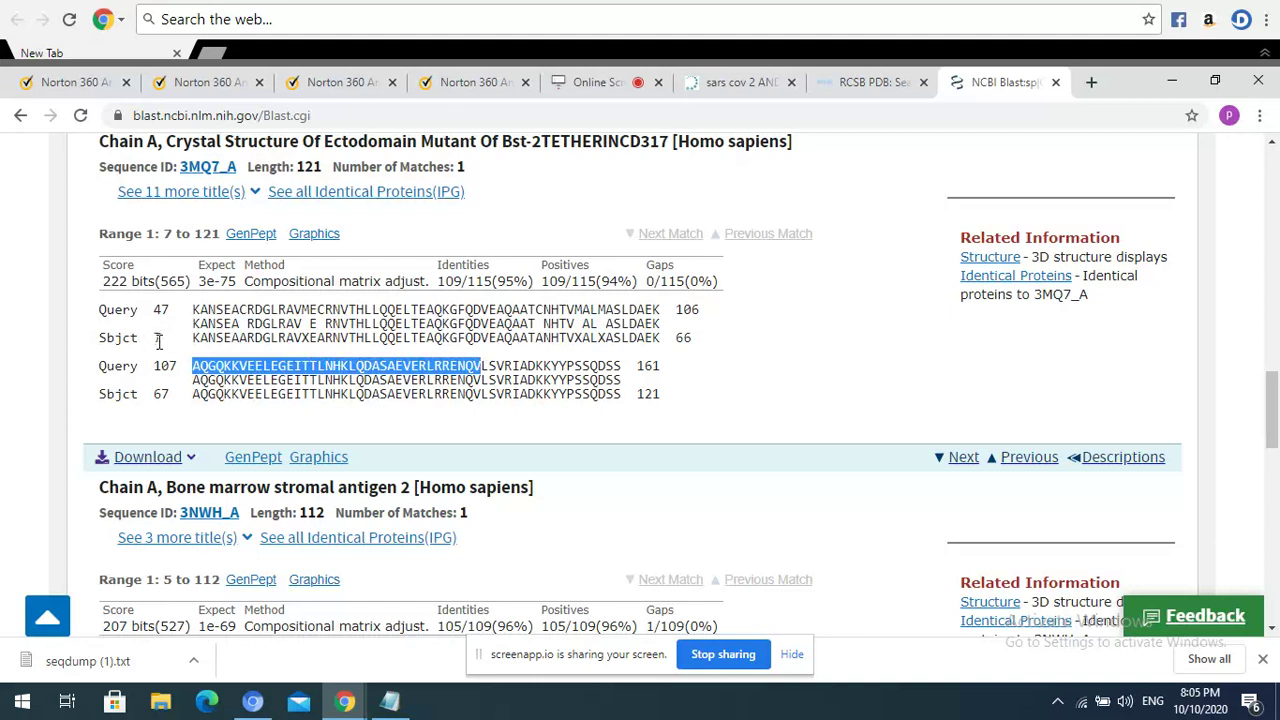
{"action": "left_click_drag", "start_coordinate": [192, 338], "coordinate": [664, 337]}
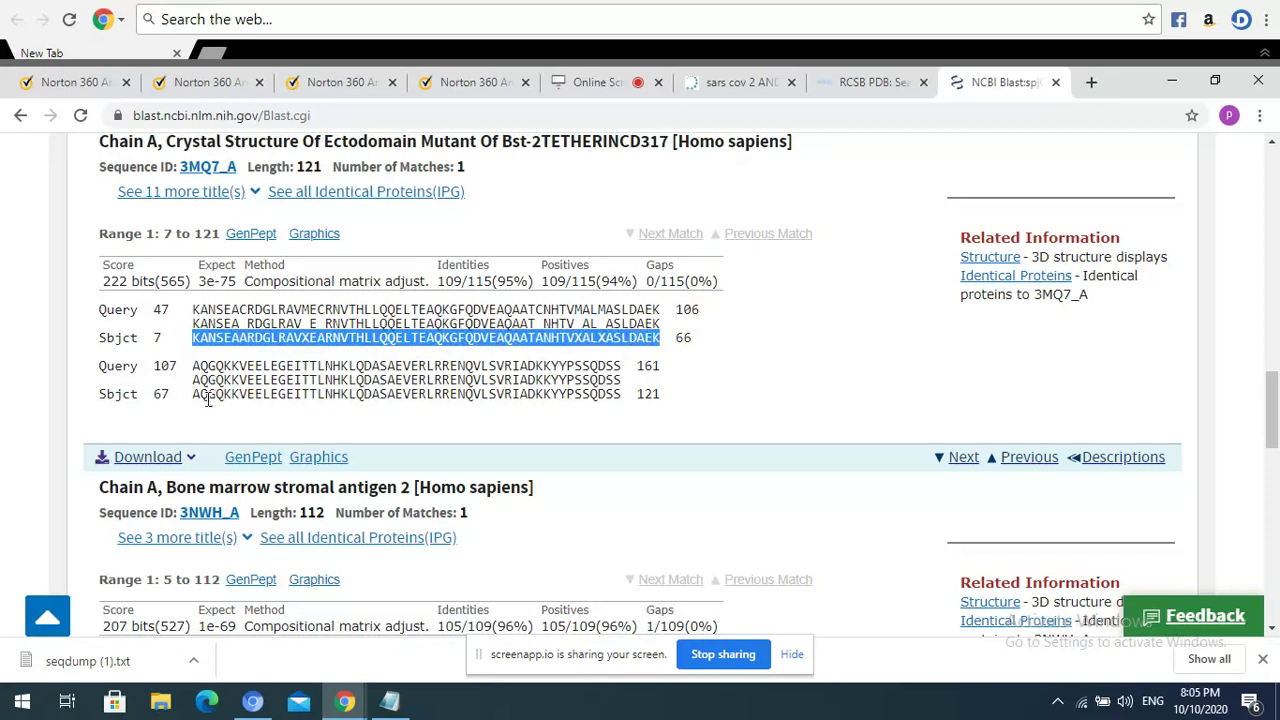
{"action": "left_click_drag", "start_coordinate": [196, 394], "coordinate": [369, 410]}
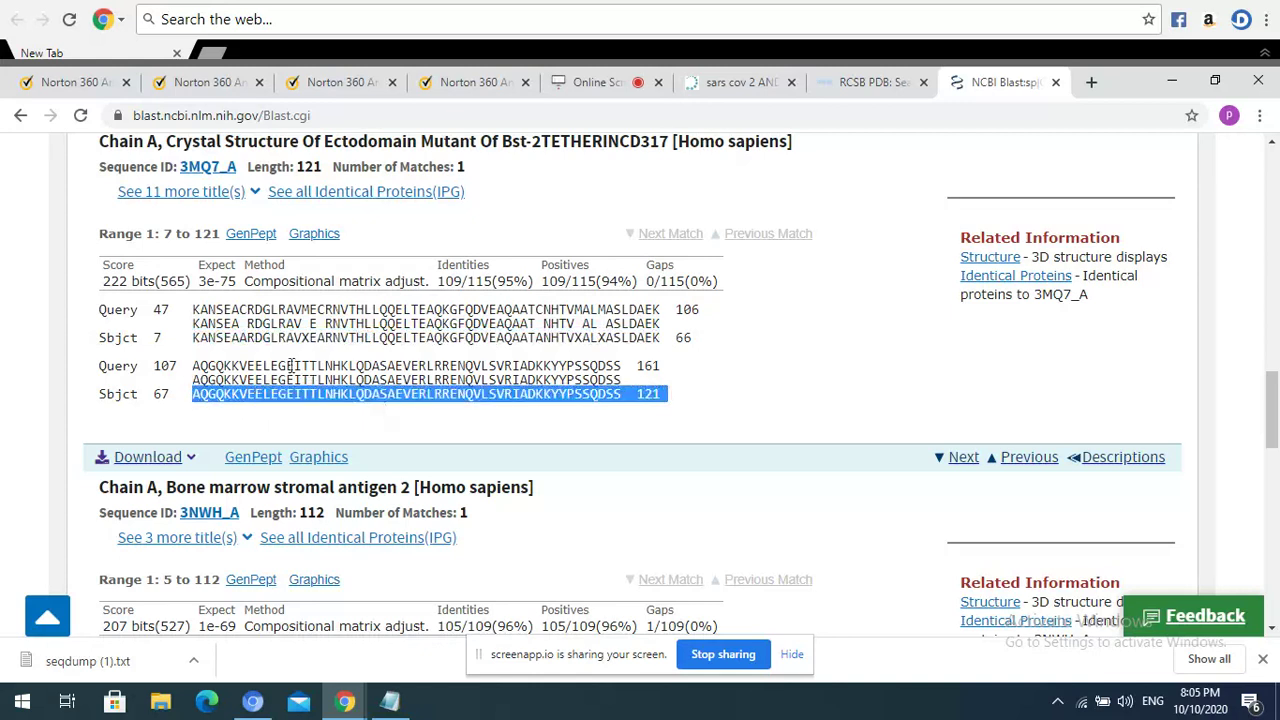